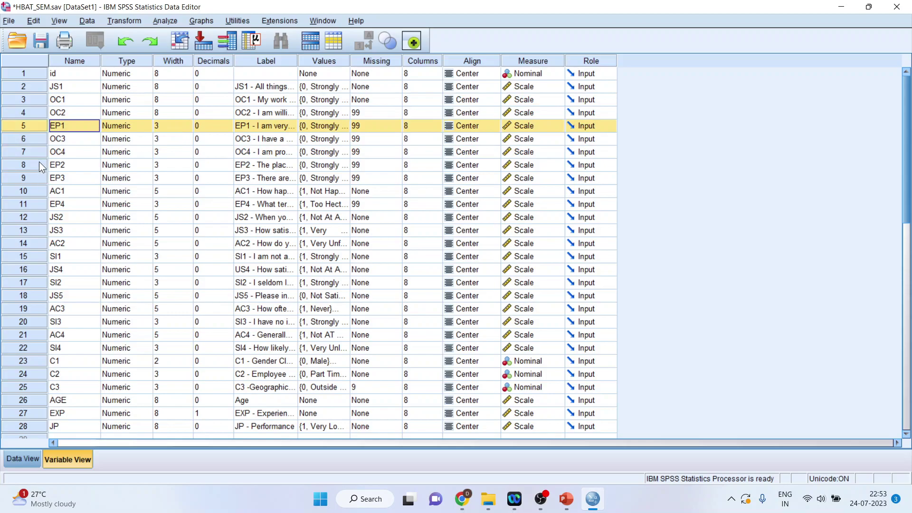
# Go through the variable list and examine which items belong to the EP, JS, AC and SI constructs.
pyautogui.click(39, 178)
pyautogui.click(42, 205)
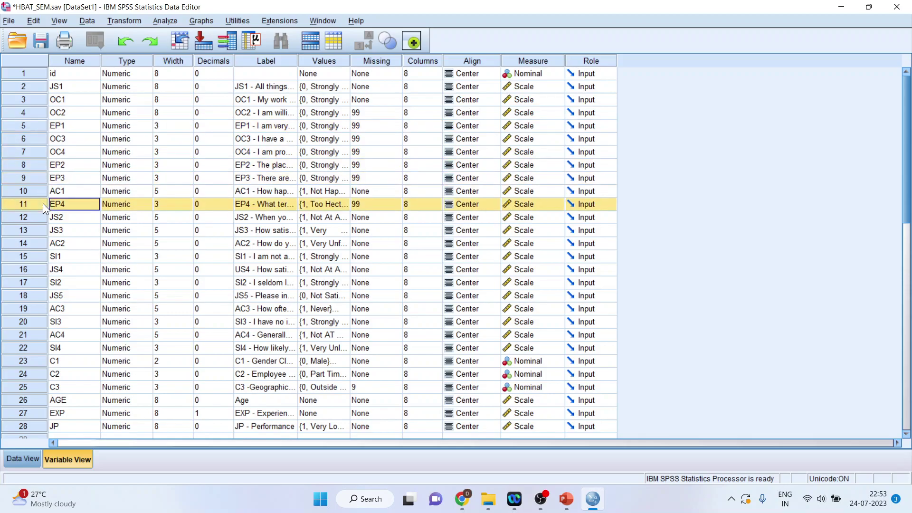
pyautogui.moveTo(40, 217); pyautogui.dragTo(39, 228)
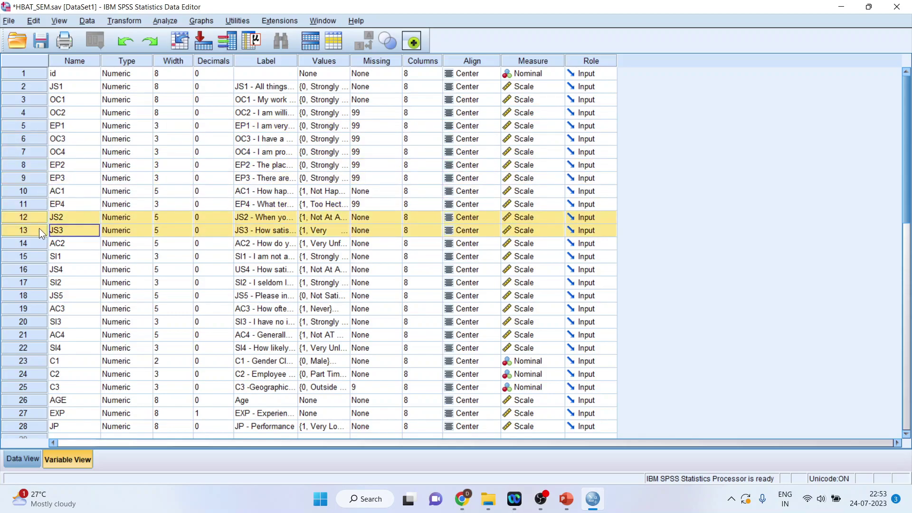
pyautogui.click(39, 240)
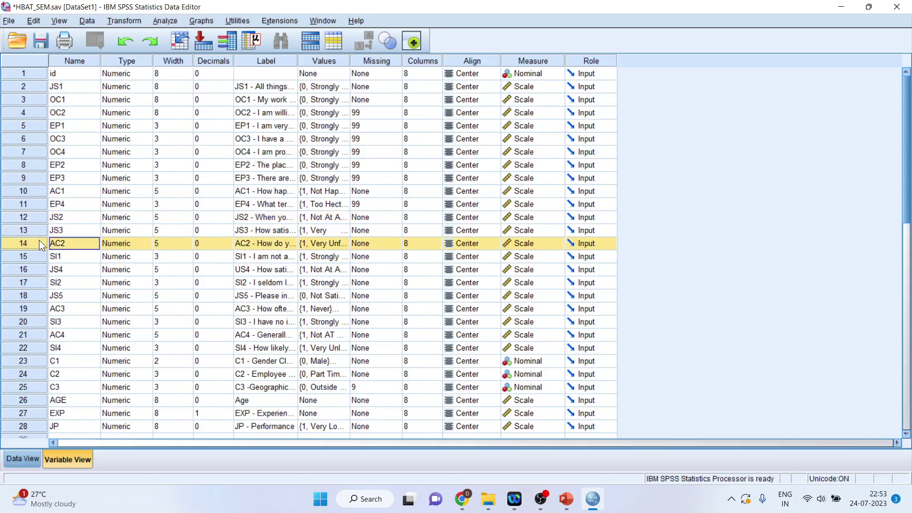
pyautogui.click(33, 191)
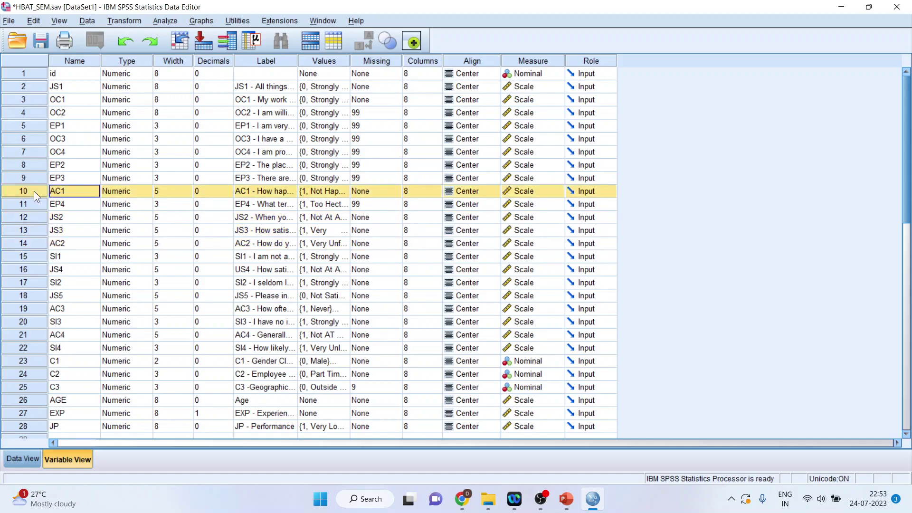
pyautogui.click(37, 243)
pyautogui.click(29, 308)
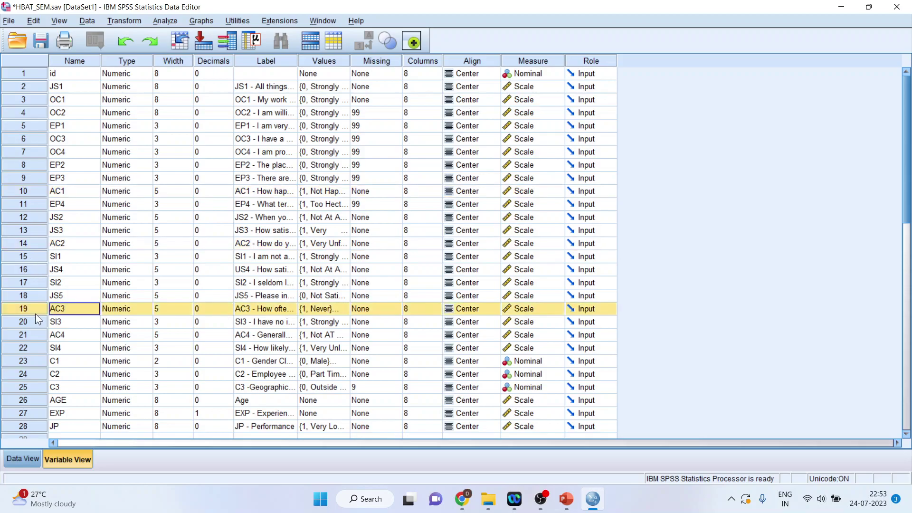
pyautogui.click(34, 339)
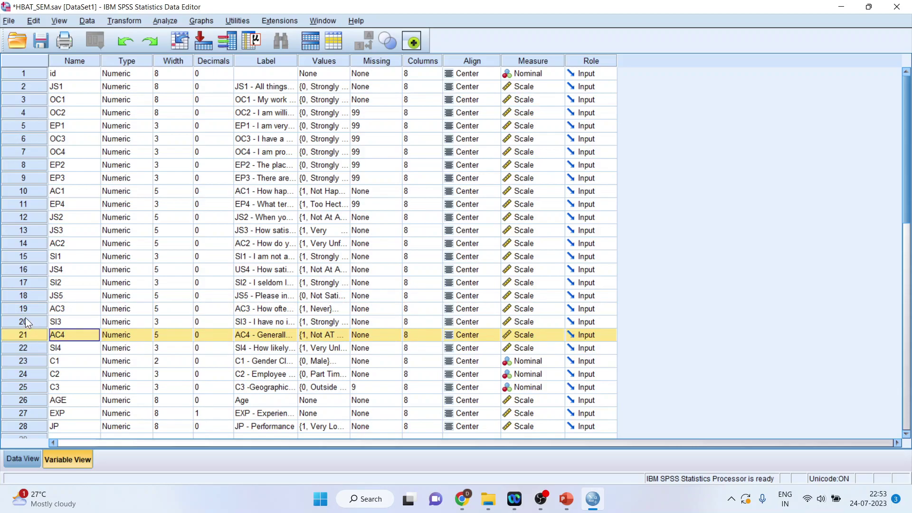
pyautogui.click(33, 257)
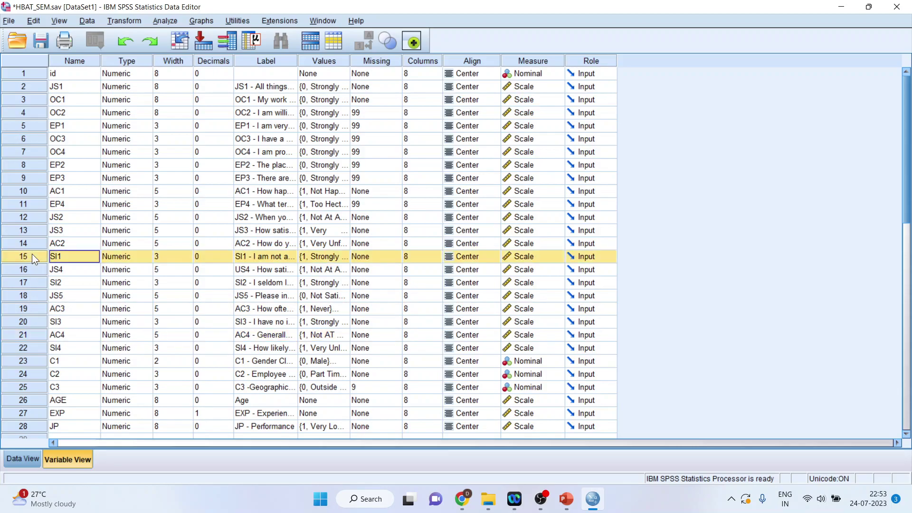
pyautogui.click(33, 283)
pyautogui.click(32, 323)
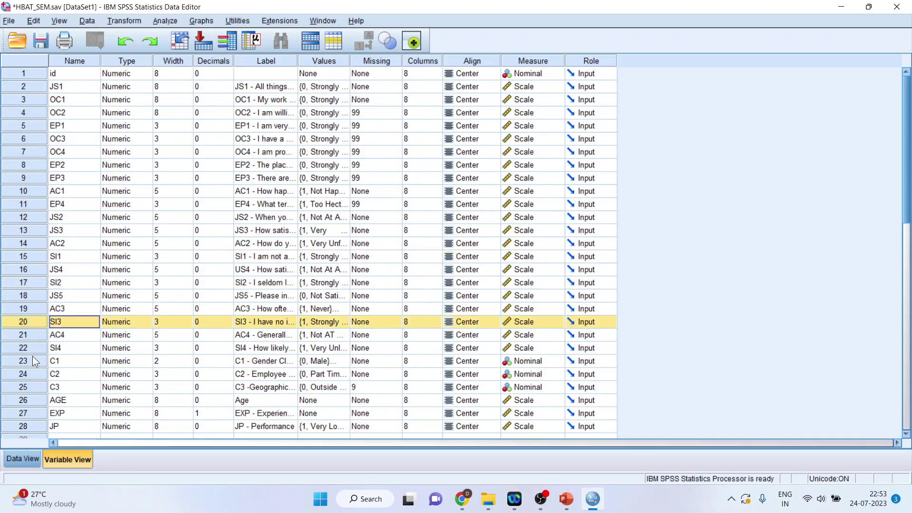
pyautogui.click(32, 348)
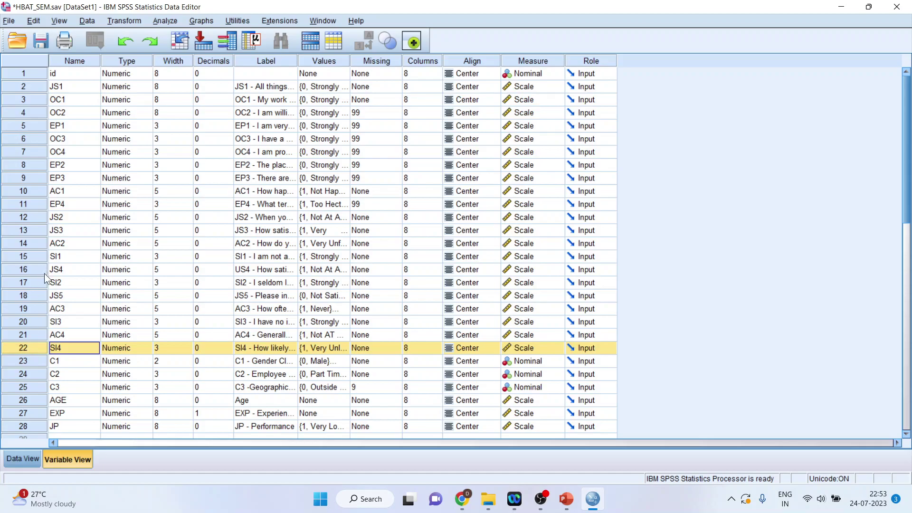
# Start a Compute Variable calculation with the numeric expression Mean(JS1,JS2,JS3,JS4).
pyautogui.click(117, 22)
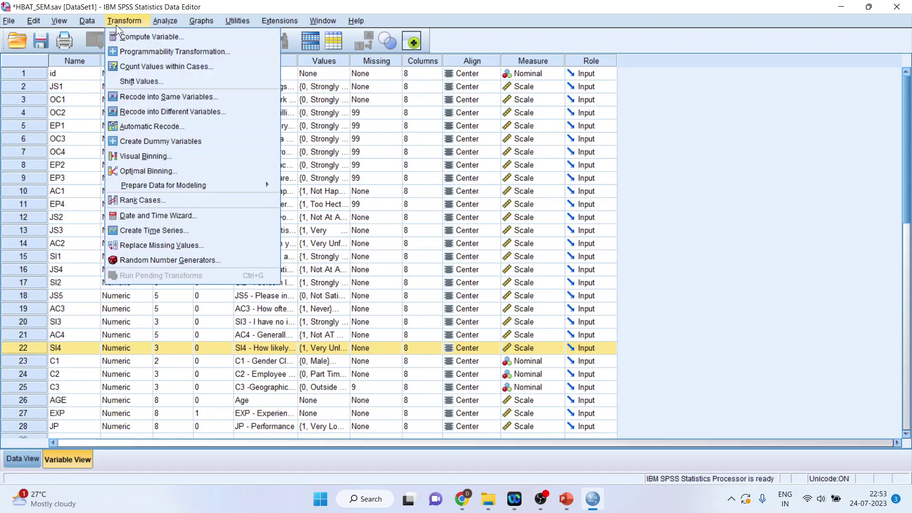
pyautogui.click(121, 36)
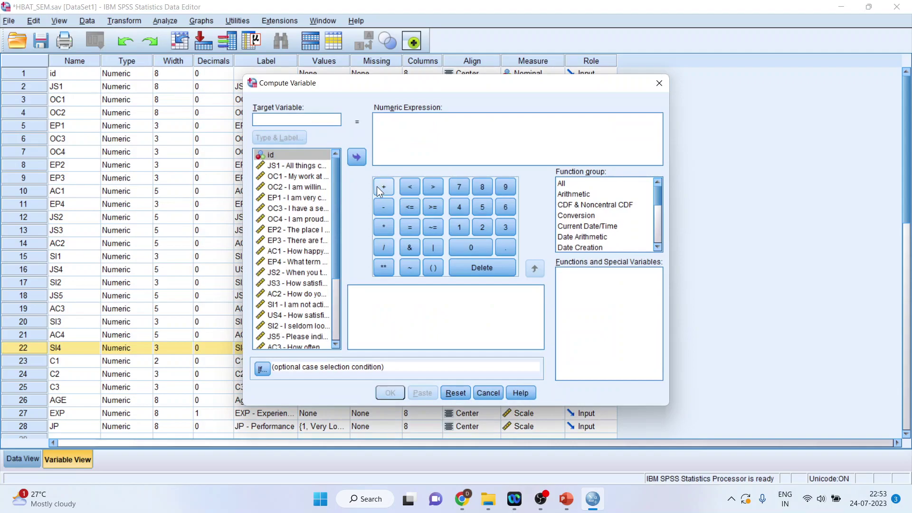
pyautogui.click(376, 117)
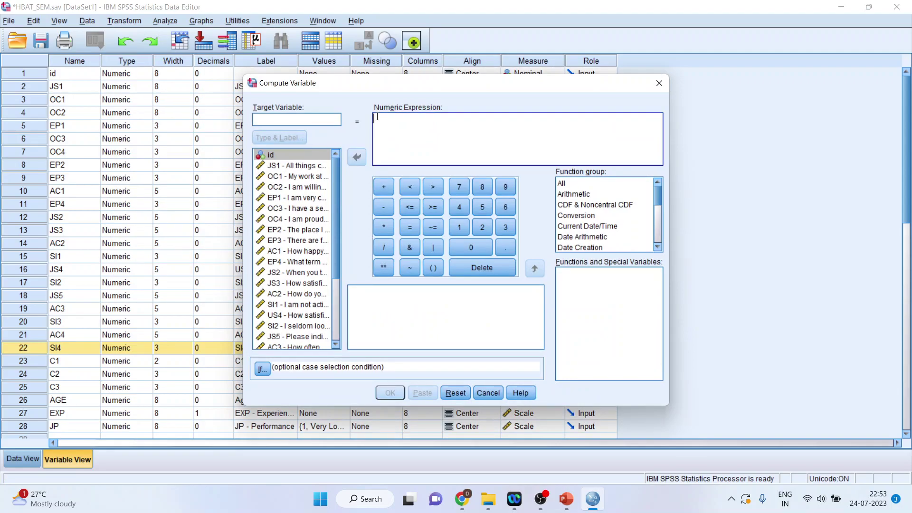
pyautogui.write('Mean(')
pyautogui.doubleClick(304, 163)
pyautogui.write(',')
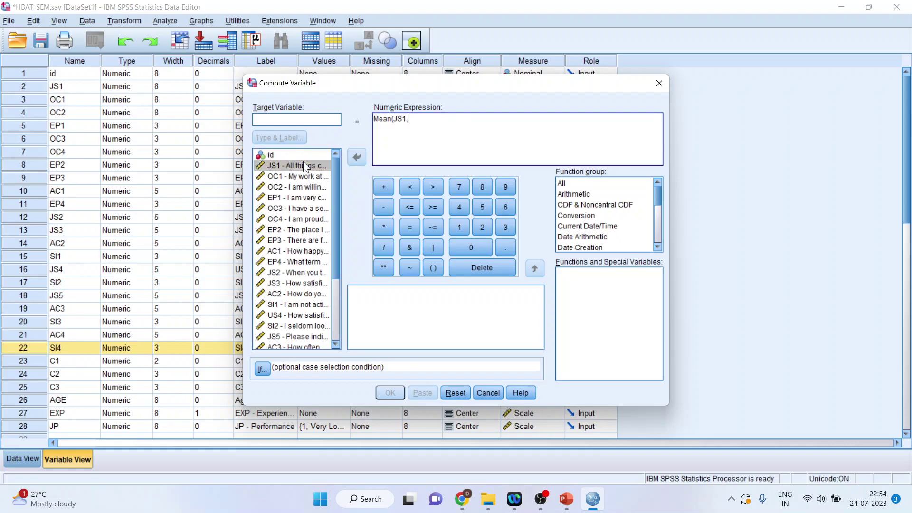
pyautogui.doubleClick(300, 268)
pyautogui.write(',')
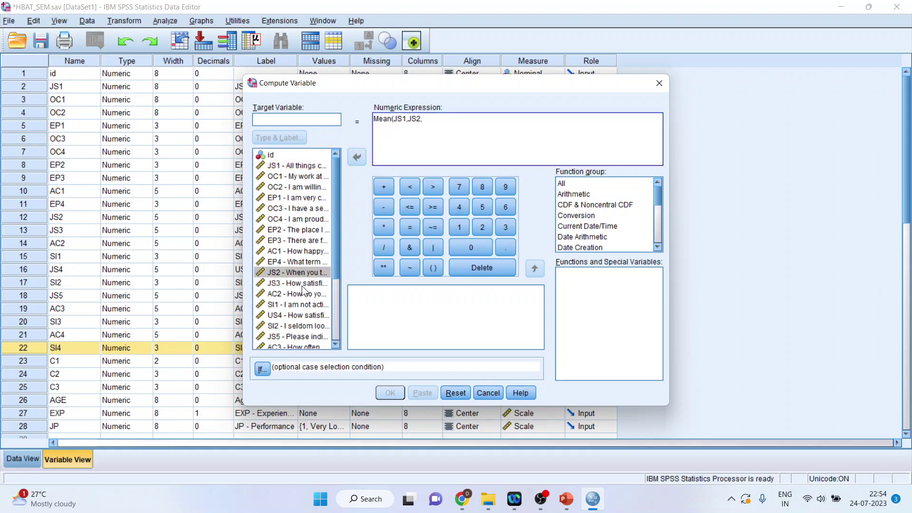
pyautogui.doubleClick(302, 285)
pyautogui.write(',')
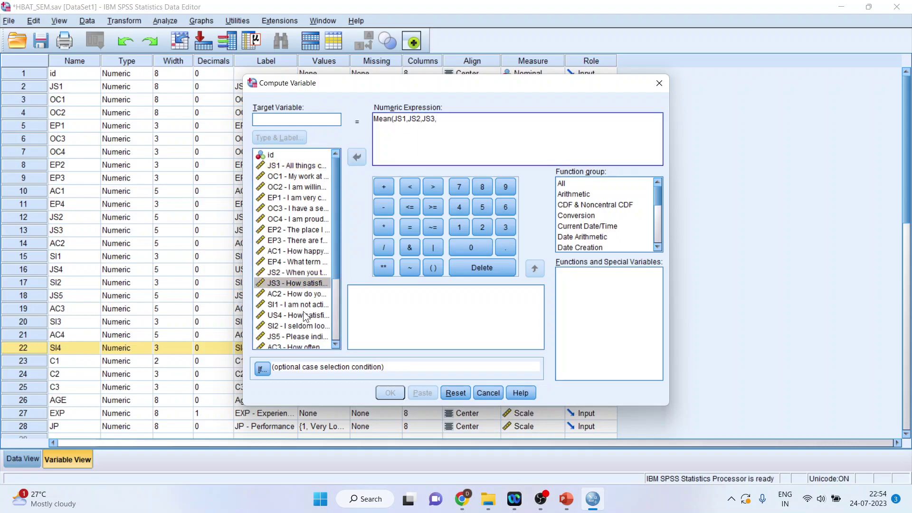
pyautogui.doubleClick(304, 316)
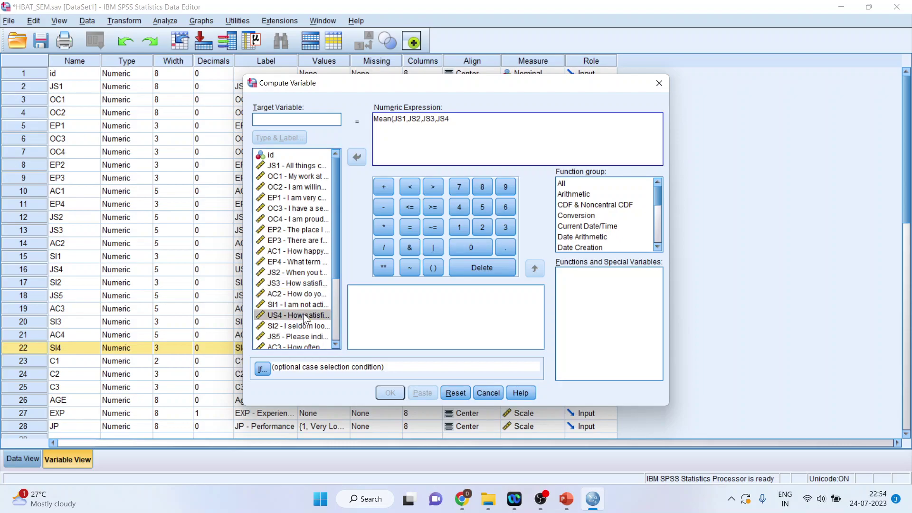
pyautogui.write(')')
# Name the target variable Job_Satisfaction and run the computation.
pyautogui.click(284, 119)
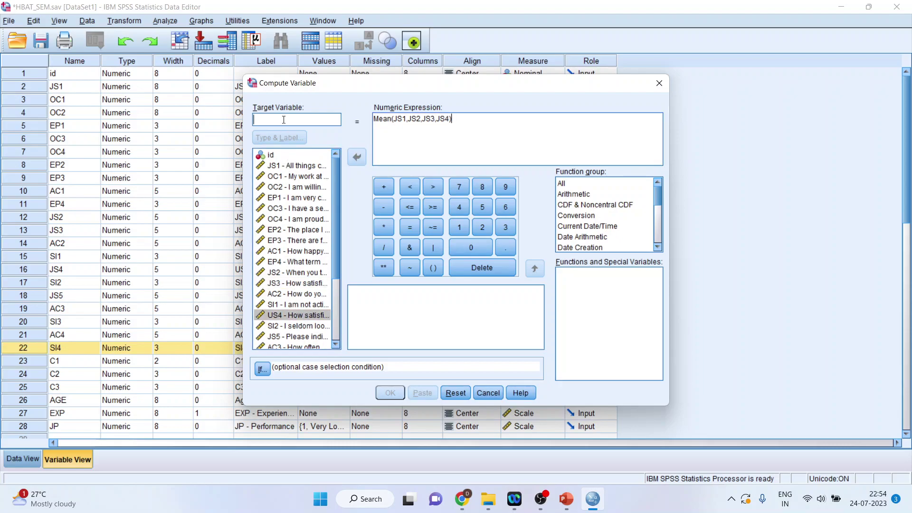
pyautogui.write('JOb_')
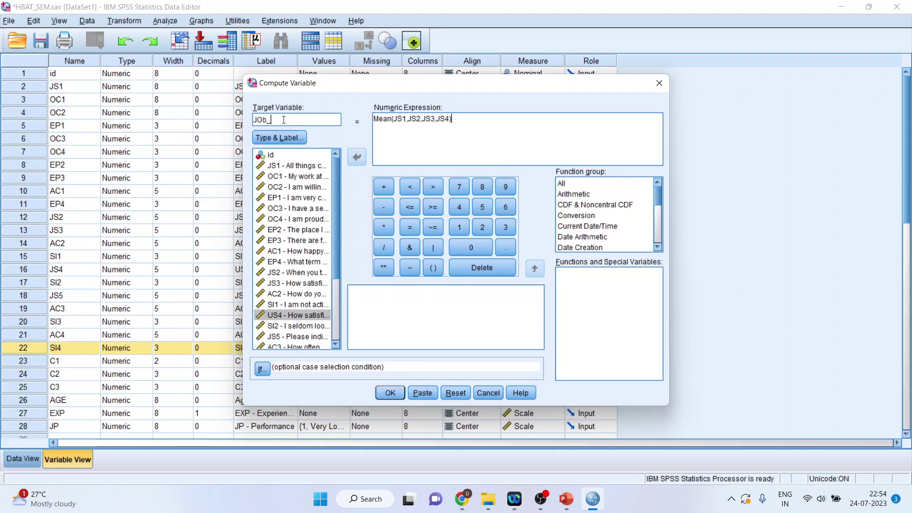
pyautogui.press('BackSpace')
pyautogui.press('BackSpace')
pyautogui.press('BackSpace')
pyautogui.write('ob_Satisfaction')
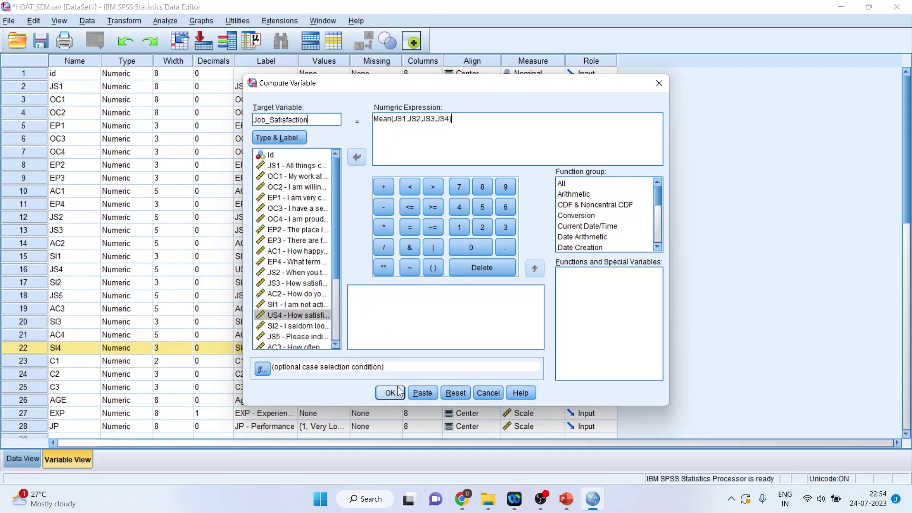
pyautogui.click(397, 393)
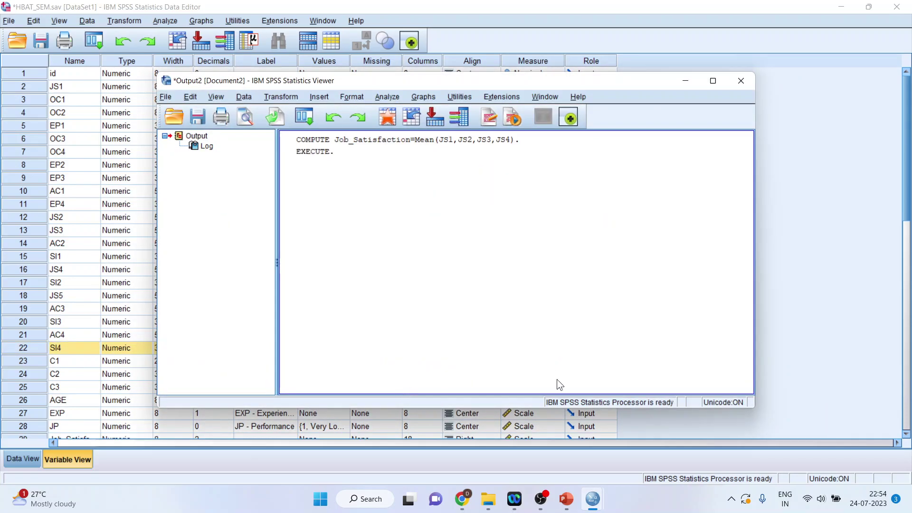
# Return to the dataset's Data View and examine the computed Job_Satisfaction column.
pyautogui.moveTo(589, 500)
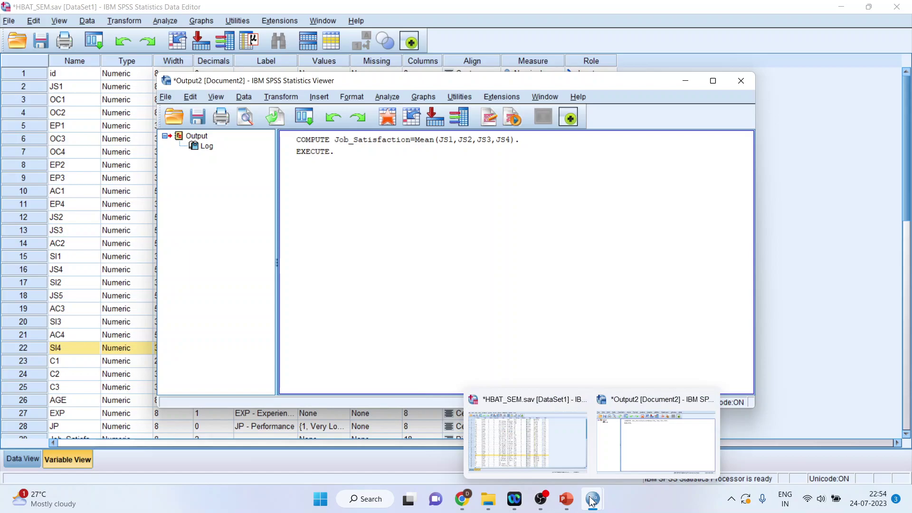
pyautogui.click(577, 455)
pyautogui.click(15, 461)
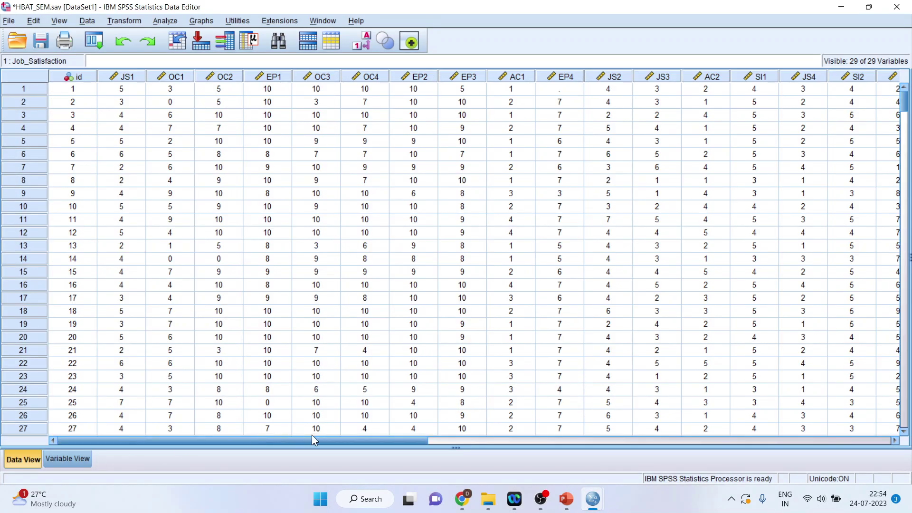
pyautogui.moveTo(315, 438); pyautogui.dragTo(702, 435)
pyautogui.click(612, 81)
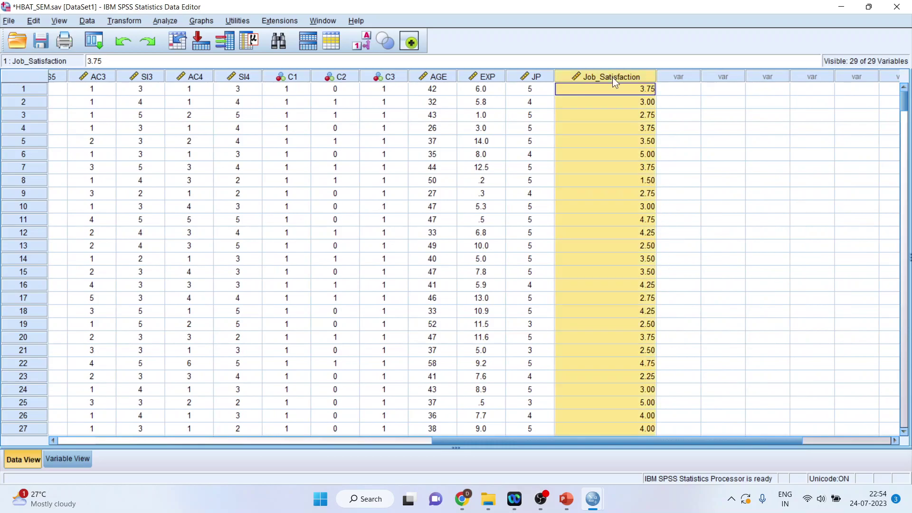
pyautogui.moveTo(628, 440); pyautogui.dragTo(213, 450)
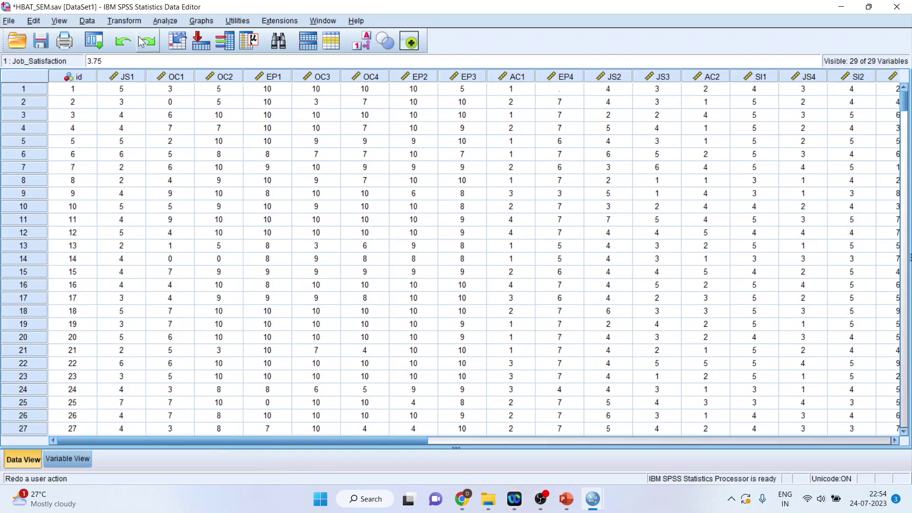
# Reset the Compute Variable settings and enter the numeric expression Mean(OC1,OC2,OC3,OC4).
pyautogui.click(123, 21)
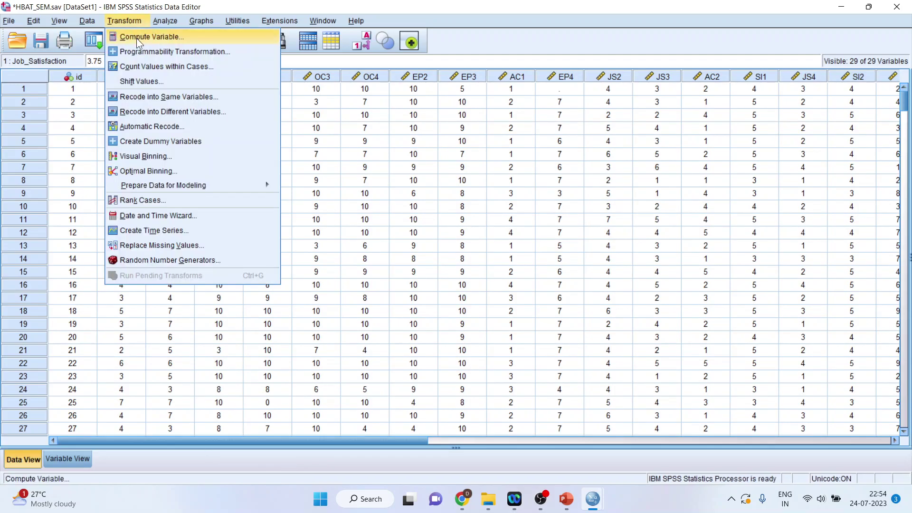
pyautogui.click(136, 38)
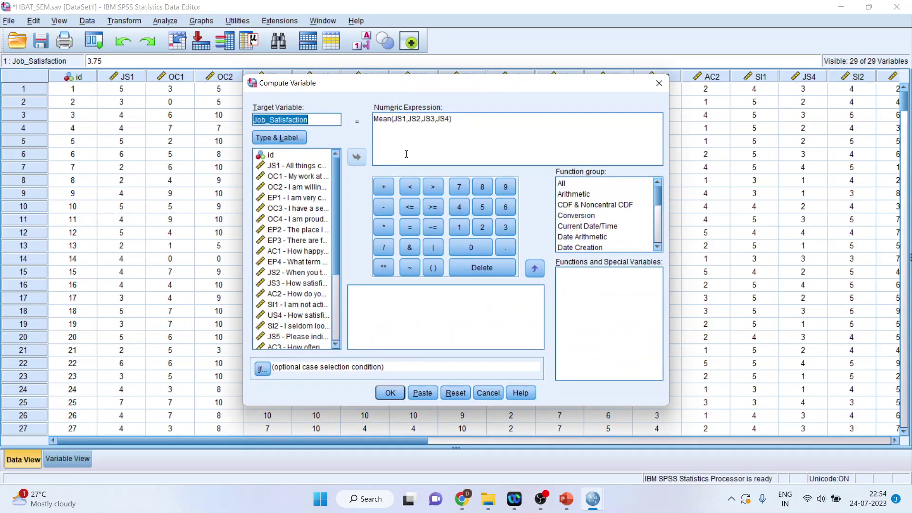
pyautogui.click(448, 394)
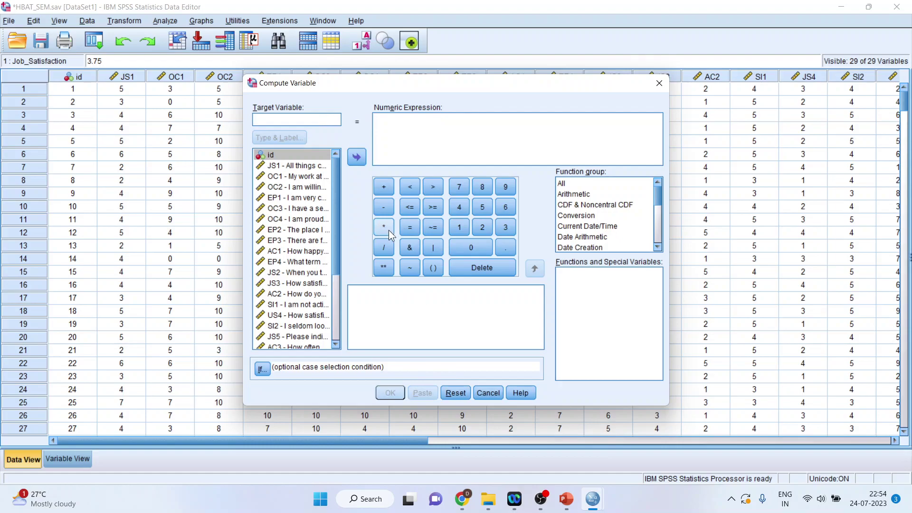
pyautogui.click(379, 127)
pyautogui.write('Mean(OC1,')
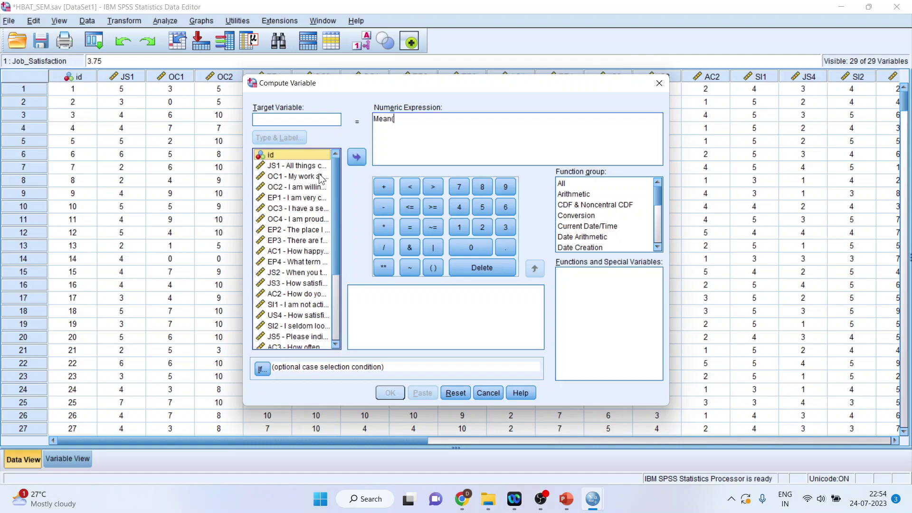
pyautogui.doubleClick(318, 175)
pyautogui.write(',')
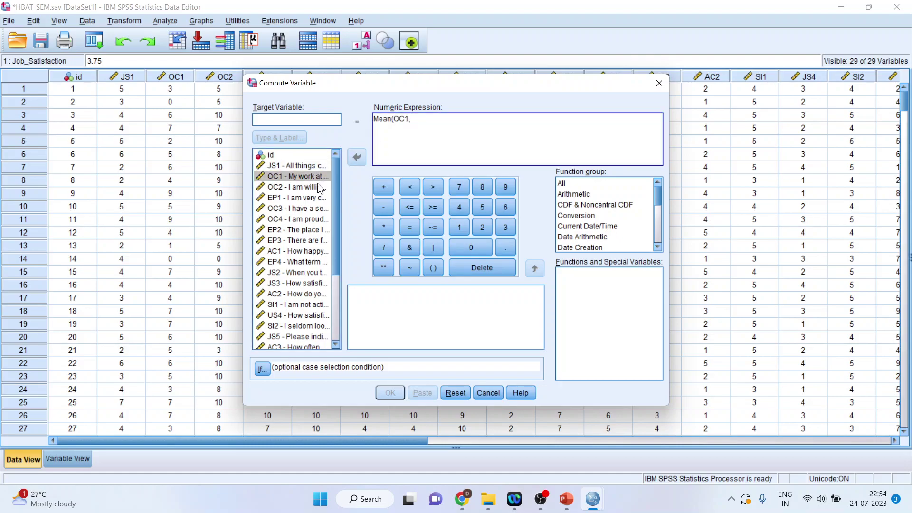
pyautogui.doubleClick(318, 187)
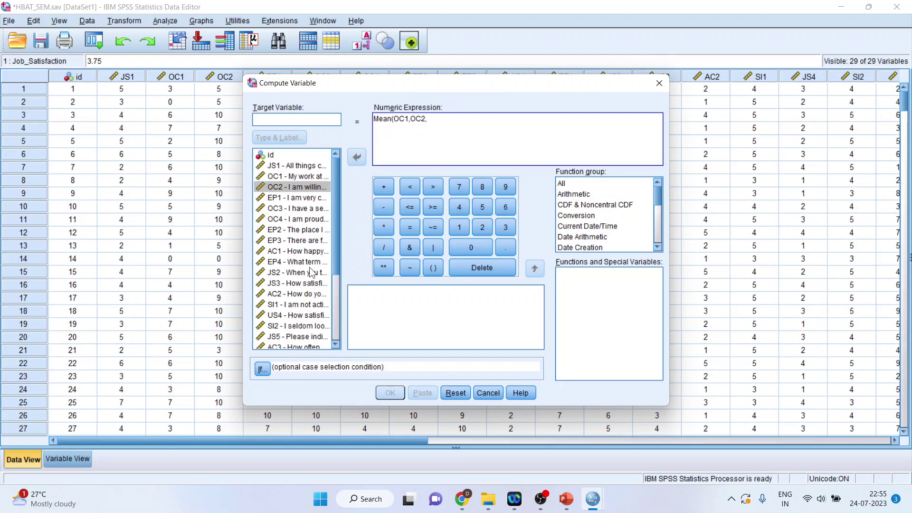
pyautogui.doubleClick(289, 209)
pyautogui.write(',')
pyautogui.doubleClick(299, 220)
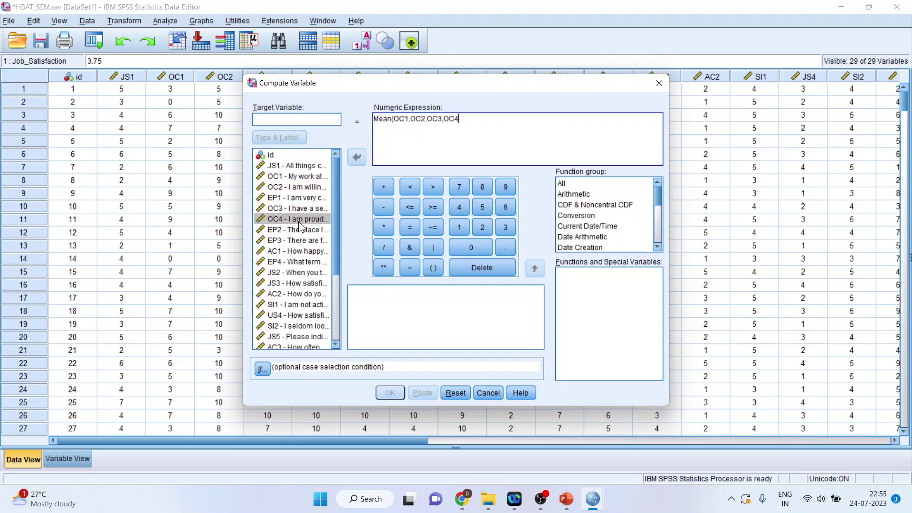
pyautogui.write(')')
# Compute the expression into the target variable Org_Commitment, and close the output viewer without saving its contents.
pyautogui.click(260, 117)
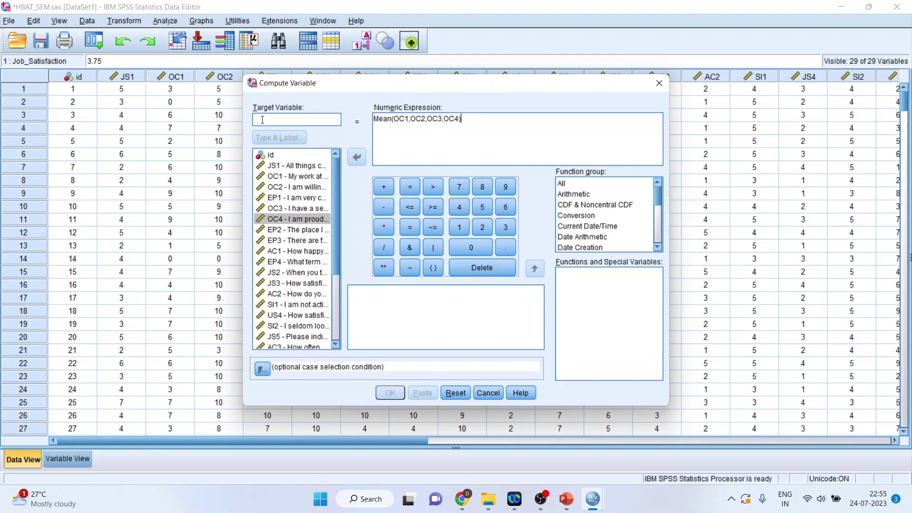
pyautogui.write('Org_Commitment')
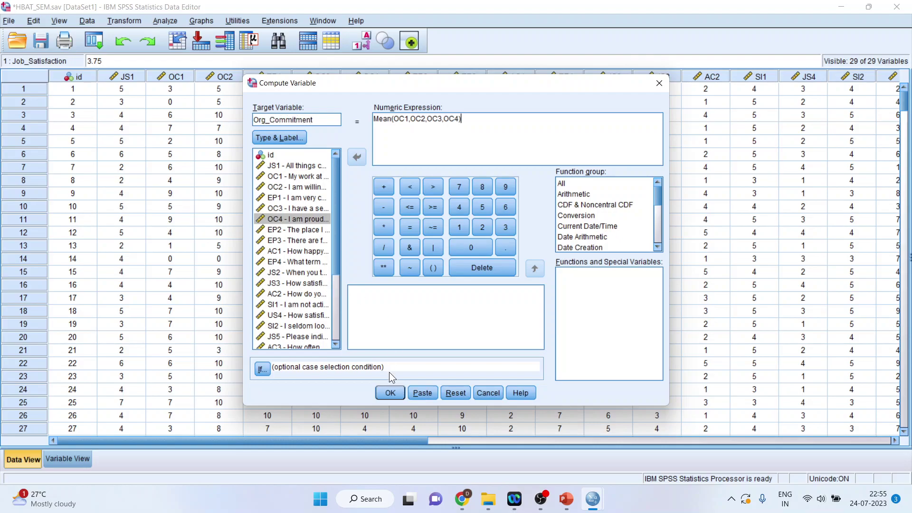
pyautogui.click(390, 393)
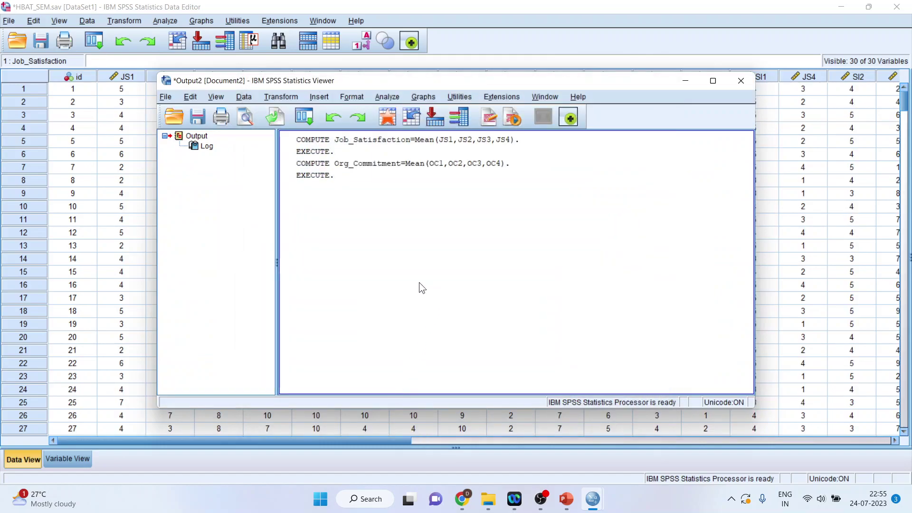
pyautogui.click(740, 81)
pyautogui.click(469, 262)
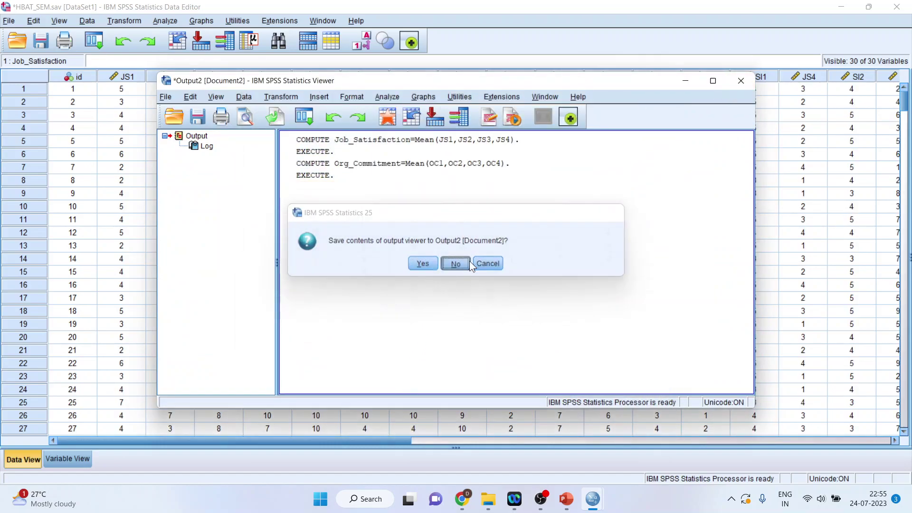
# Reset the Compute Variable settings and enter the numeric expression Mean(EP1,EP2,EP3,EP4).
pyautogui.click(90, 40)
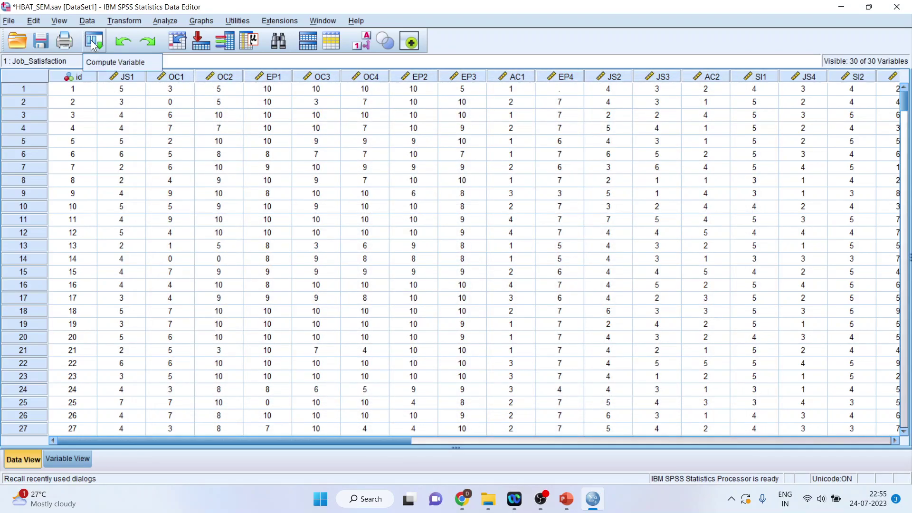
pyautogui.click(107, 60)
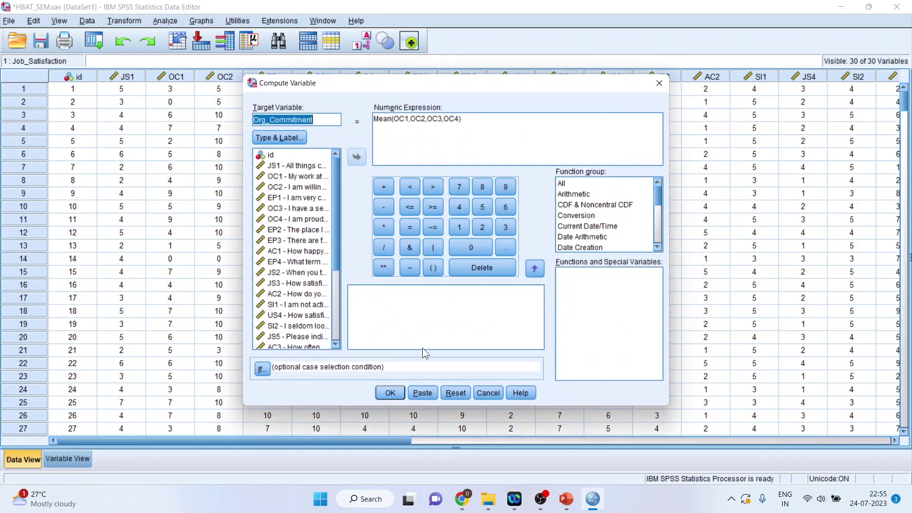
pyautogui.click(455, 393)
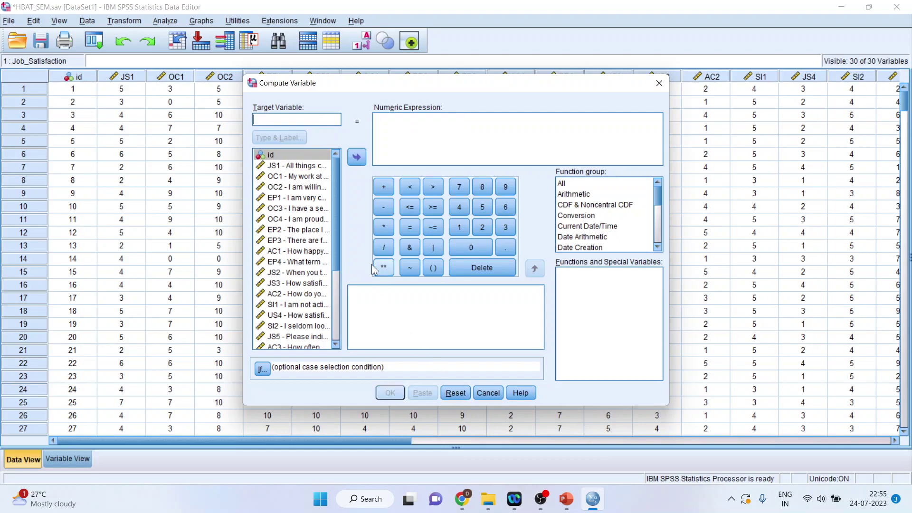
pyautogui.click(288, 178)
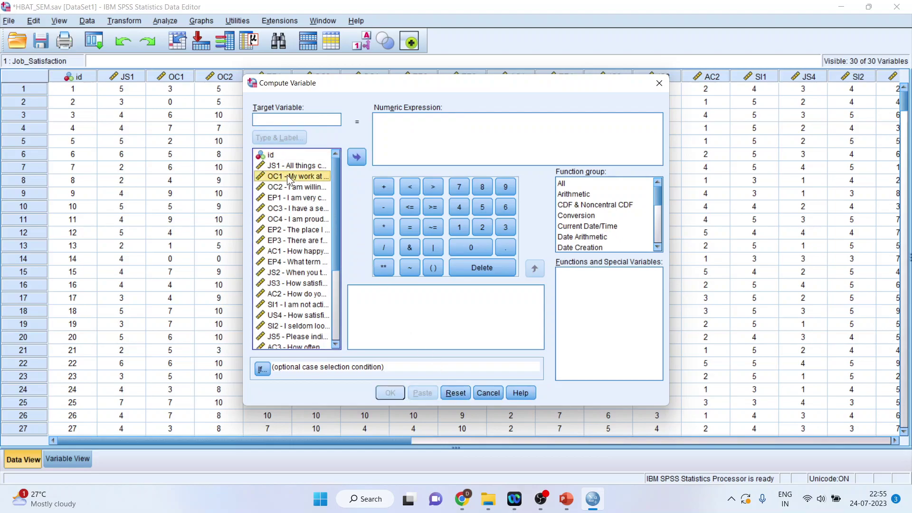
pyautogui.click(394, 129)
pyautogui.write('Me')
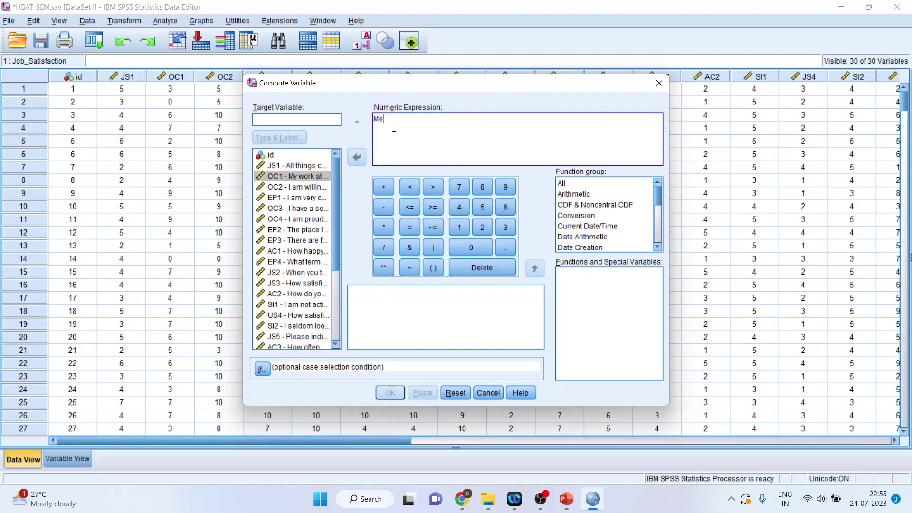
pyautogui.write('an(')
pyautogui.doubleClick(317, 196)
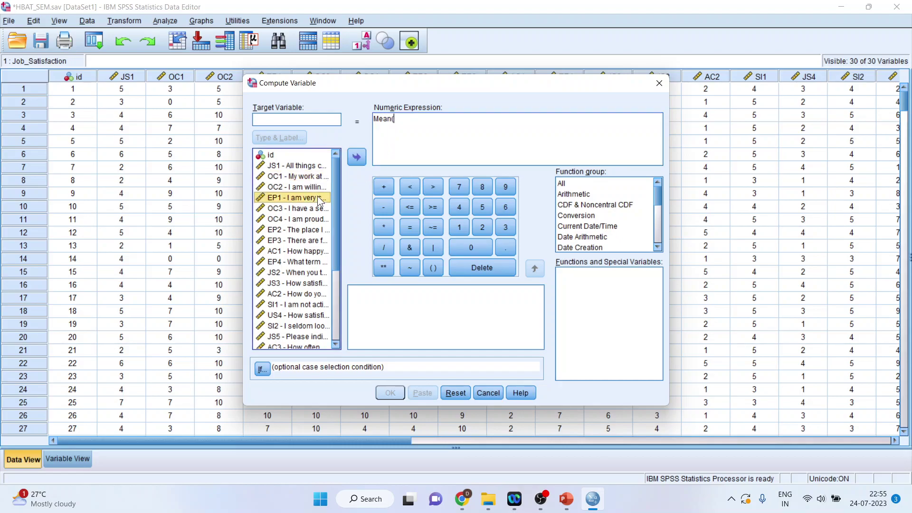
pyautogui.write(',')
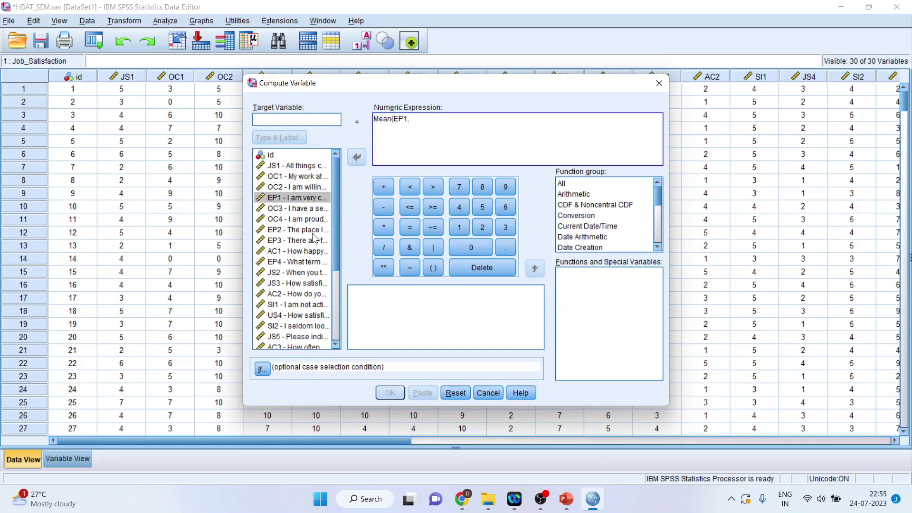
pyautogui.doubleClick(315, 231)
pyautogui.write(',')
pyautogui.doubleClick(311, 241)
pyautogui.write(',EP3,')
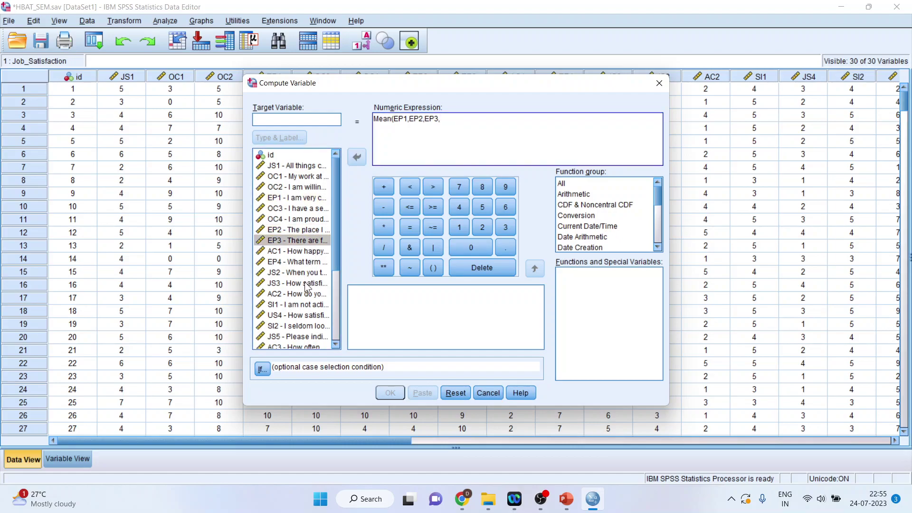
pyautogui.doubleClick(306, 262)
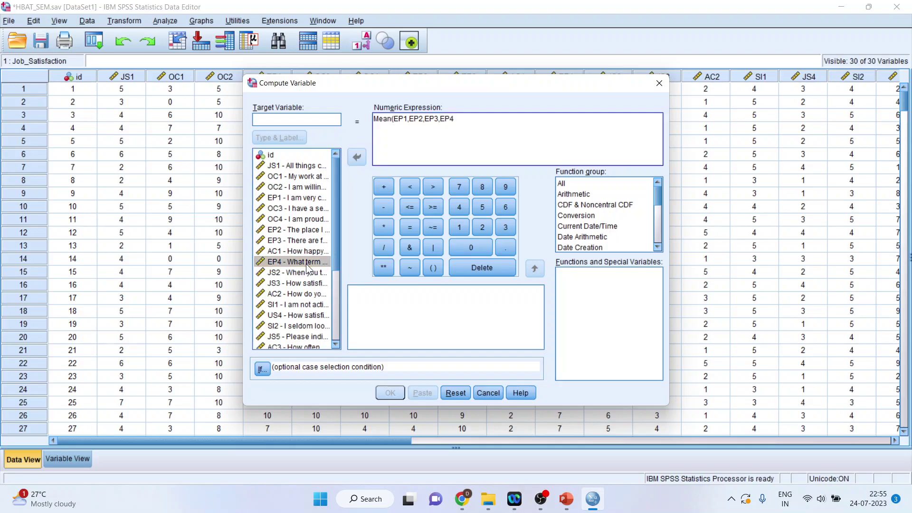
pyautogui.write(')')
# Compute the EP mean expression into the target variable Env_Perception, and close the output viewer without saving its contents.
pyautogui.click(277, 119)
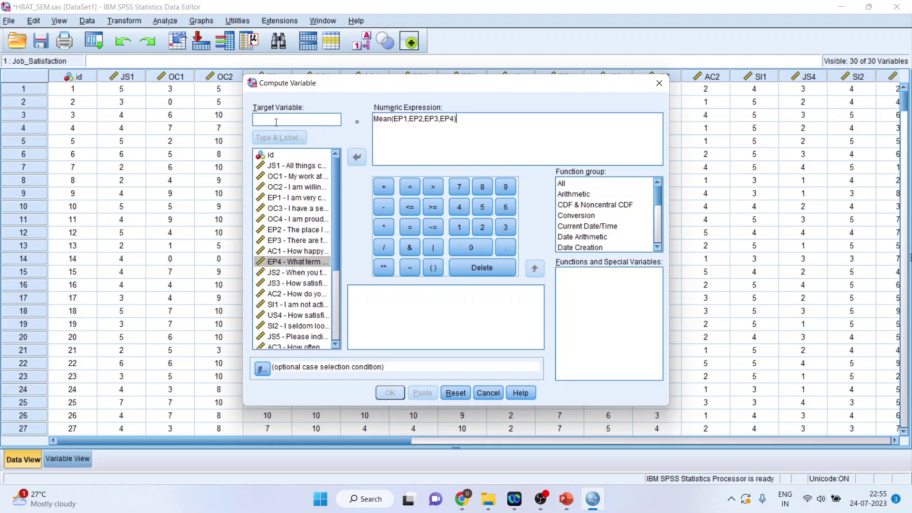
pyautogui.write('Env_')
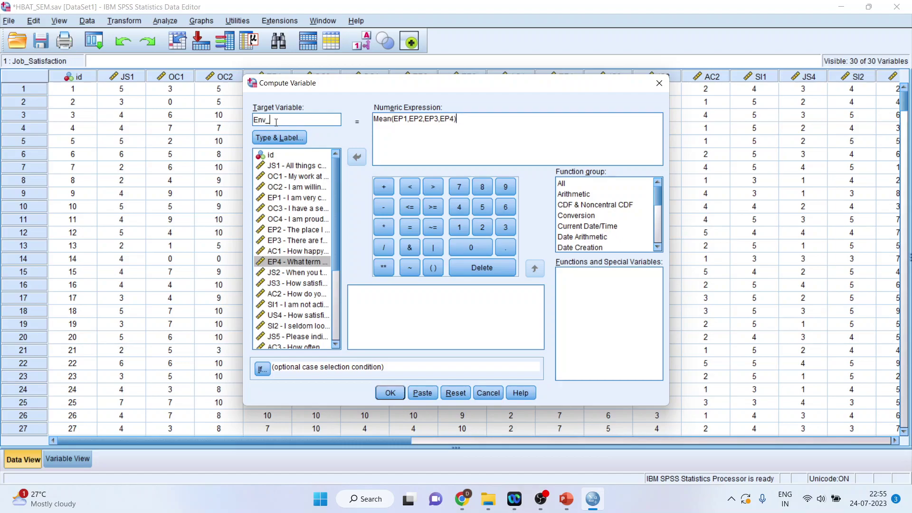
pyautogui.write('Perception')
pyautogui.click(394, 392)
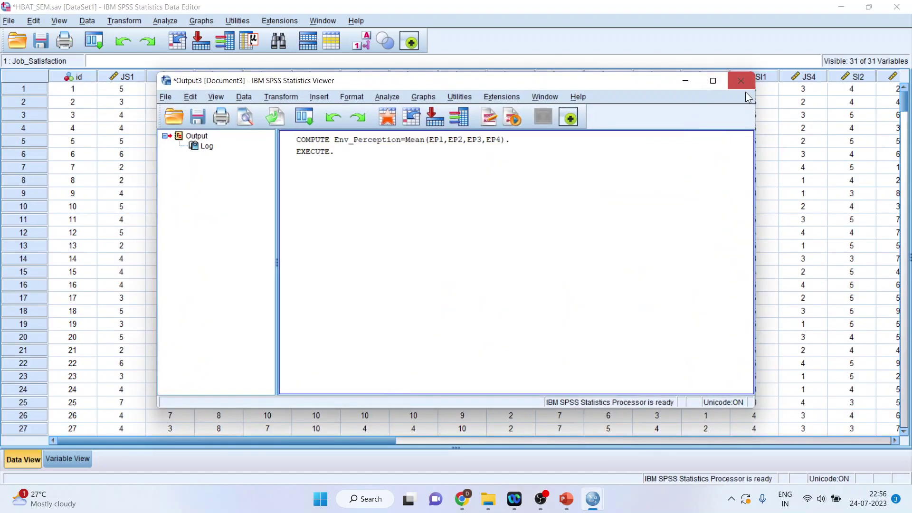
pyautogui.click(742, 82)
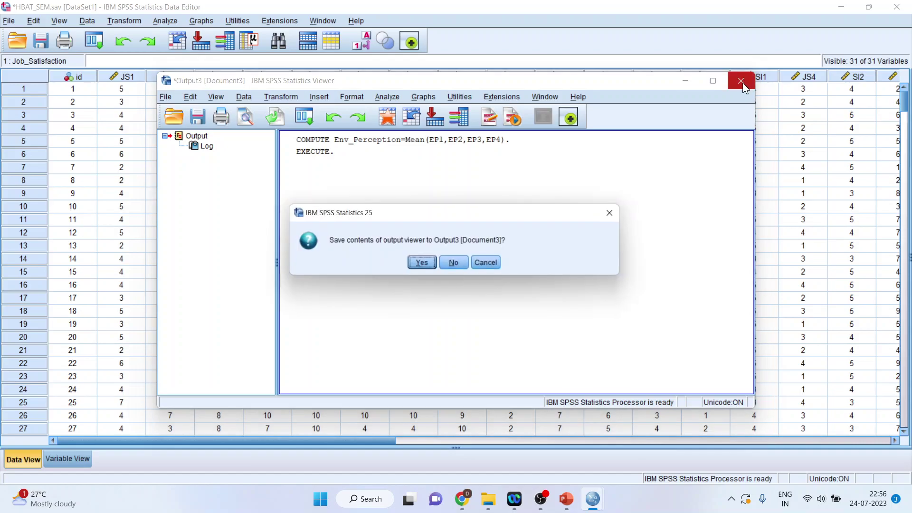
pyautogui.click(463, 263)
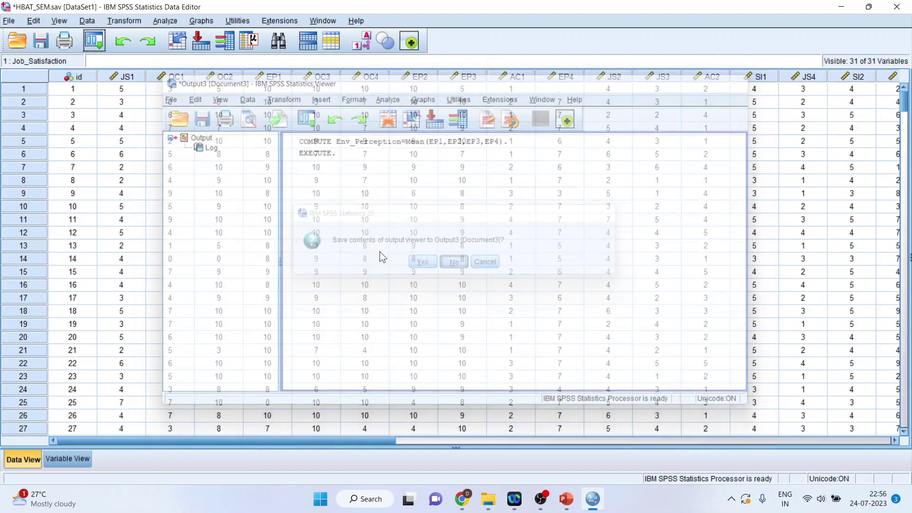
# Reset the Compute Variable settings and enter the numeric expression Mean(AC1,AC2,AC3,AC4).
pyautogui.click(93, 49)
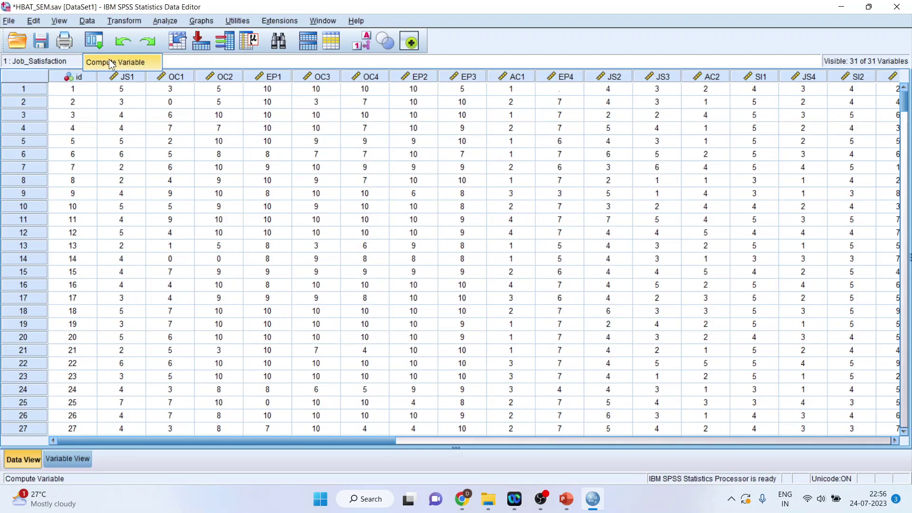
pyautogui.click(109, 61)
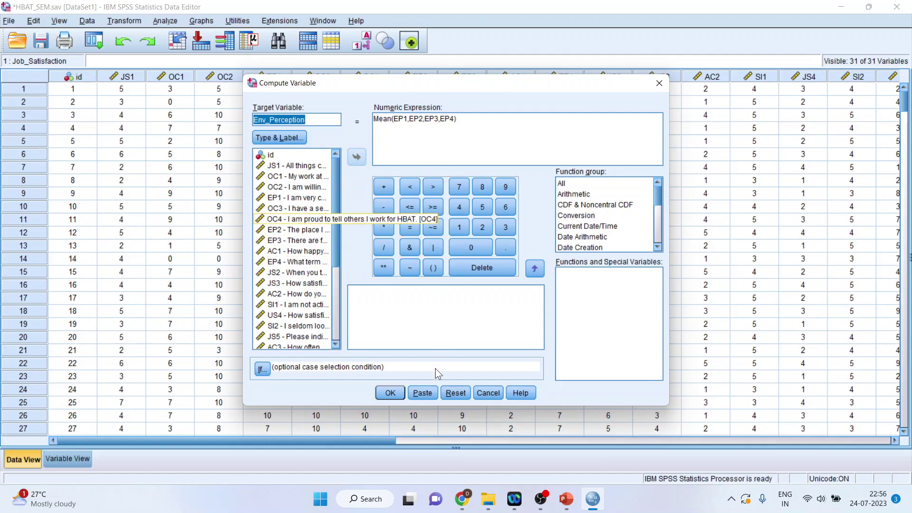
pyautogui.click(455, 393)
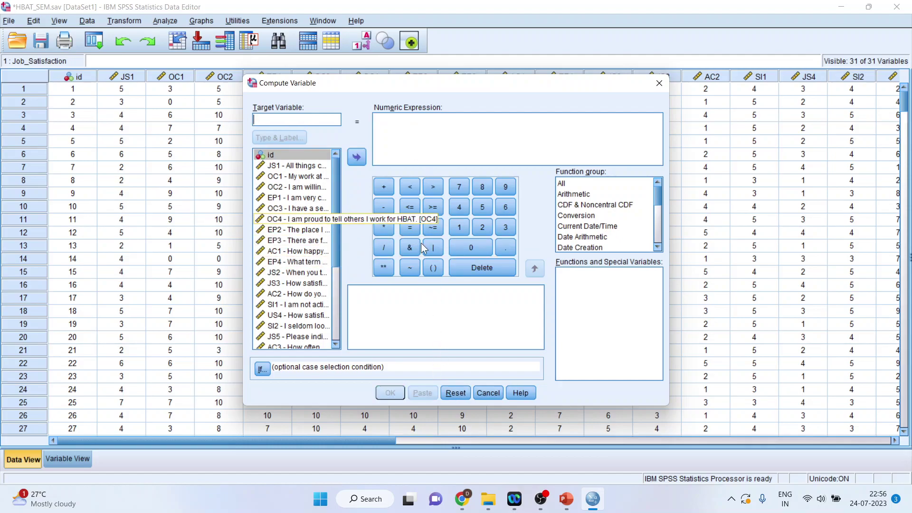
pyautogui.click(389, 127)
pyautogui.write('Mean')
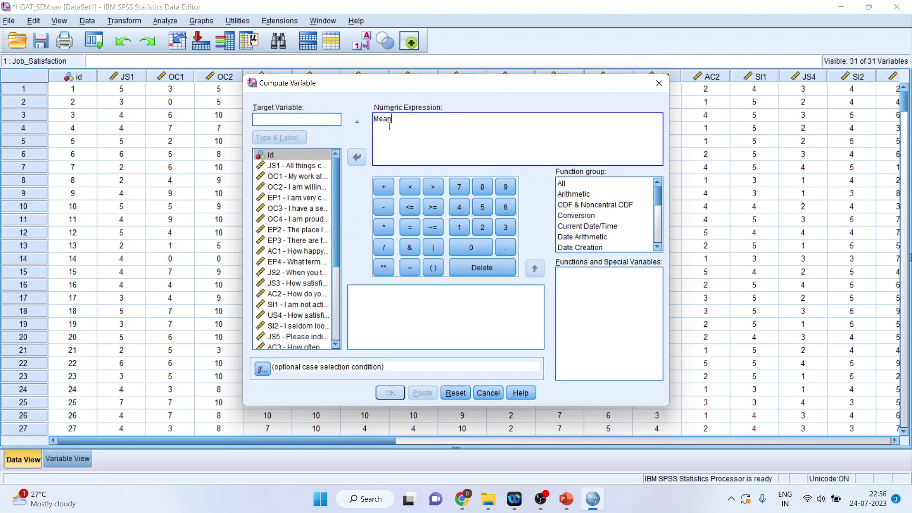
pyautogui.write('(')
pyautogui.click(313, 251)
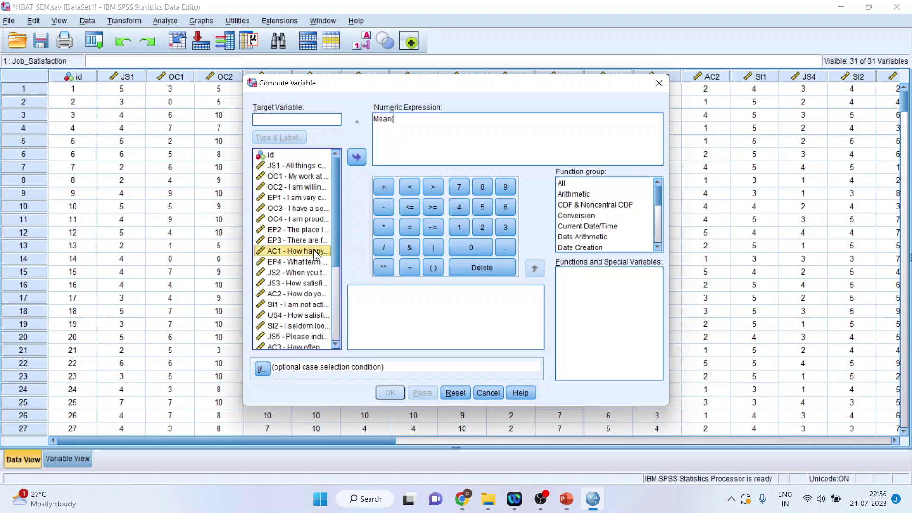
pyautogui.doubleClick(313, 251)
pyautogui.write(',')
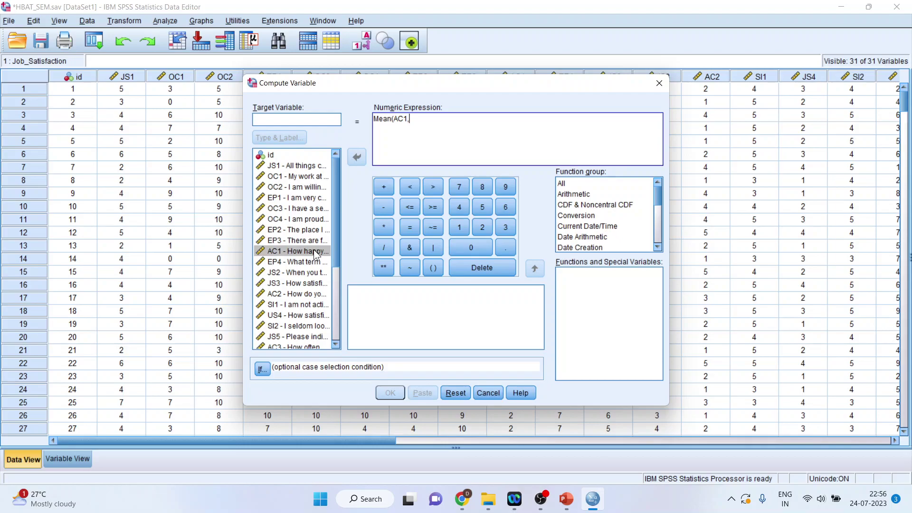
pyautogui.doubleClick(306, 294)
pyautogui.write(',')
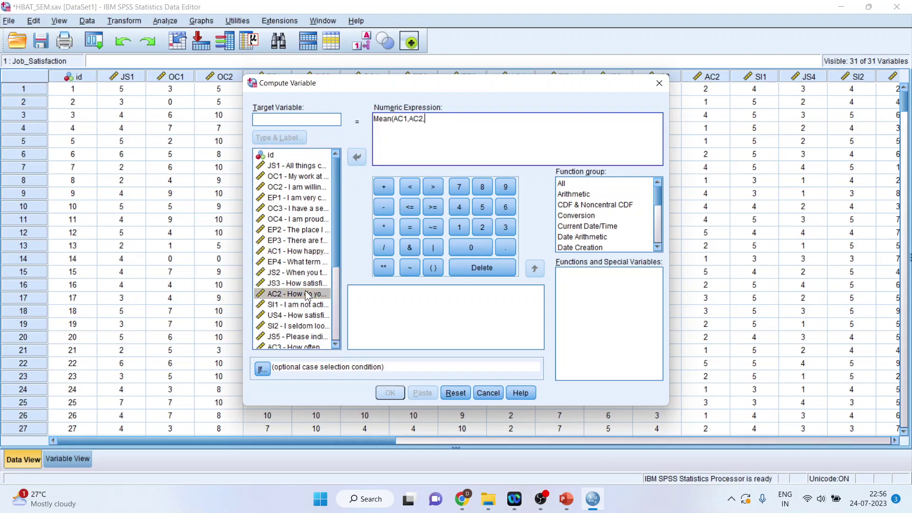
pyautogui.scroll(-1, 302, 327)
pyautogui.doubleClick(300, 316)
pyautogui.write(',')
pyautogui.doubleClick(303, 338)
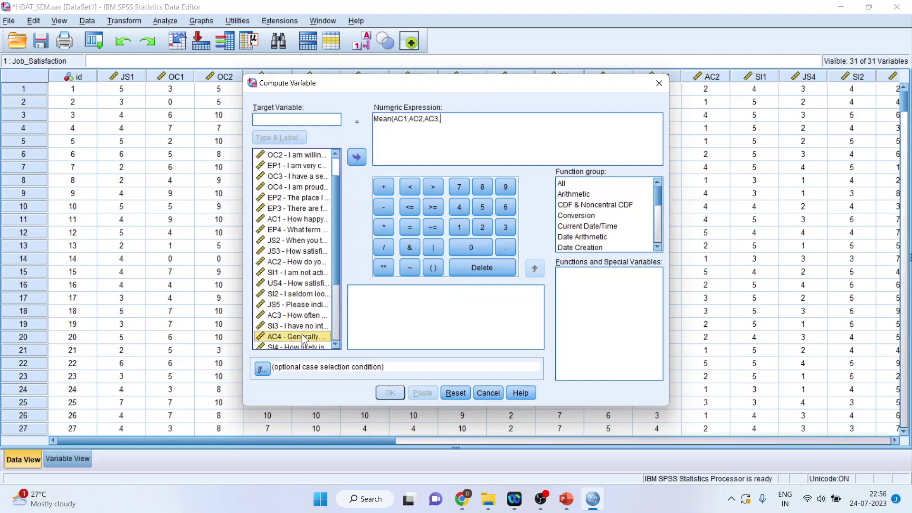
pyautogui.write(')')
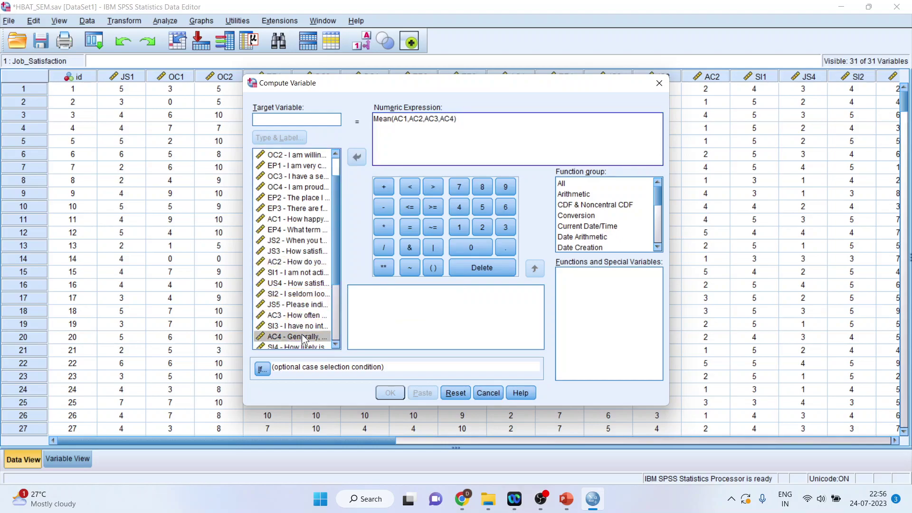
# Compute the AC mean expression into the target variable Coworkers, and close the output viewer without saving its contents.
pyautogui.click(280, 120)
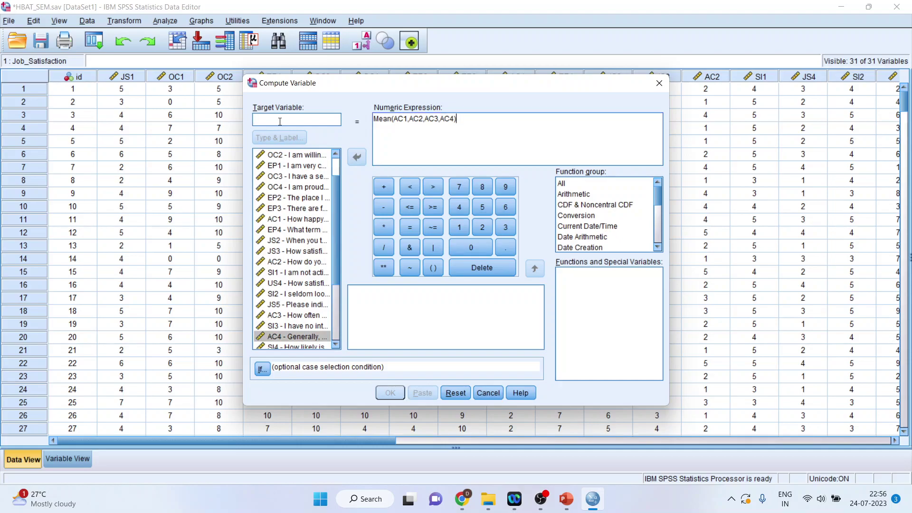
pyautogui.write('Coworkers')
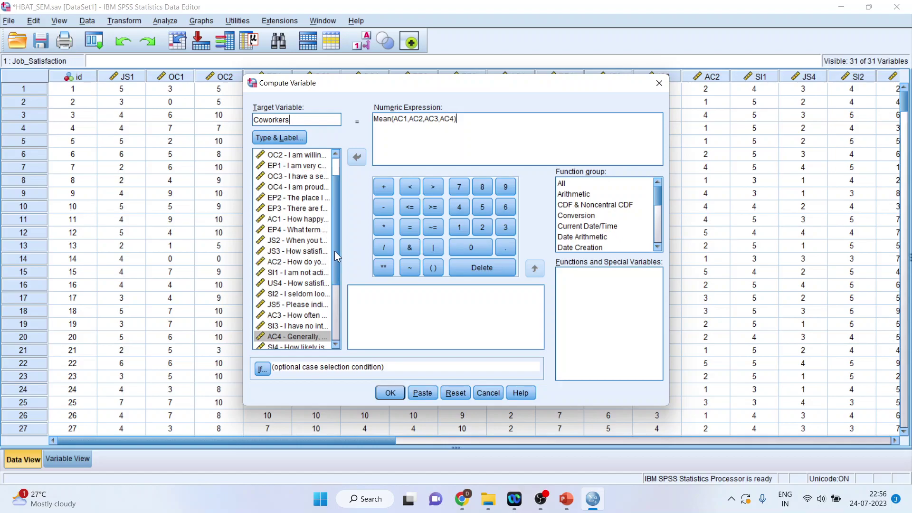
pyautogui.click(395, 397)
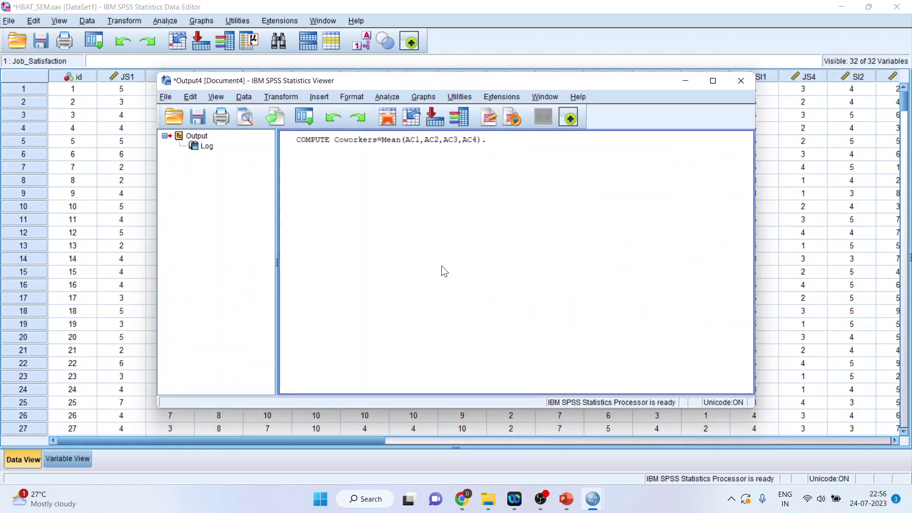
pyautogui.click(741, 80)
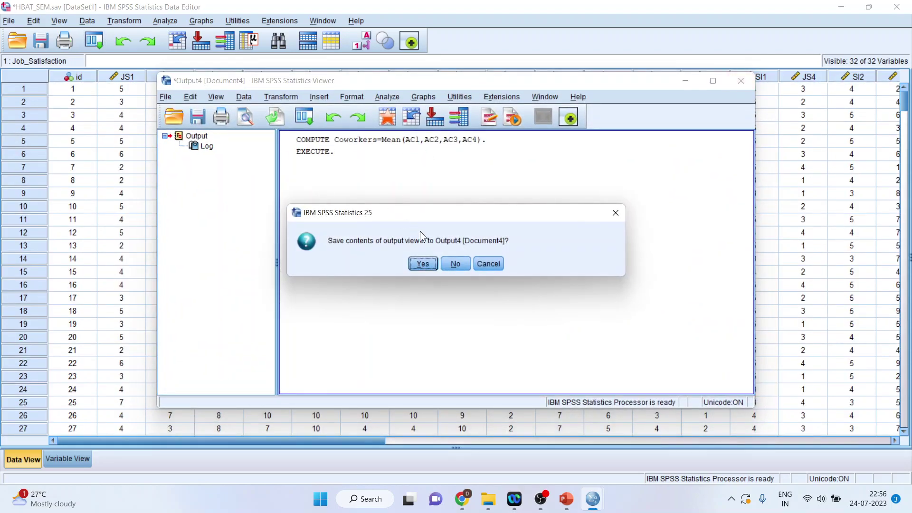
pyautogui.click(453, 264)
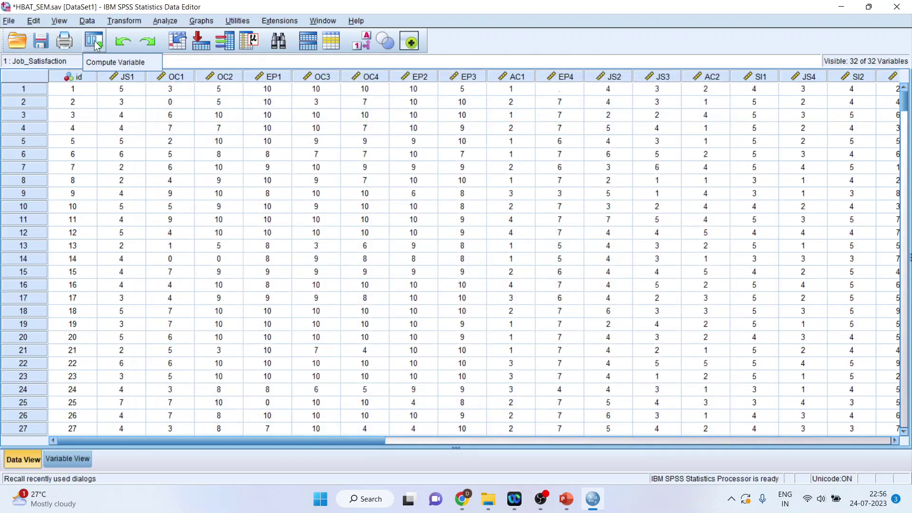
# Reset the Compute Variable settings and enter the numeric expression Mean(SI1,SI2,SI3,SI4).
pyautogui.click(122, 62)
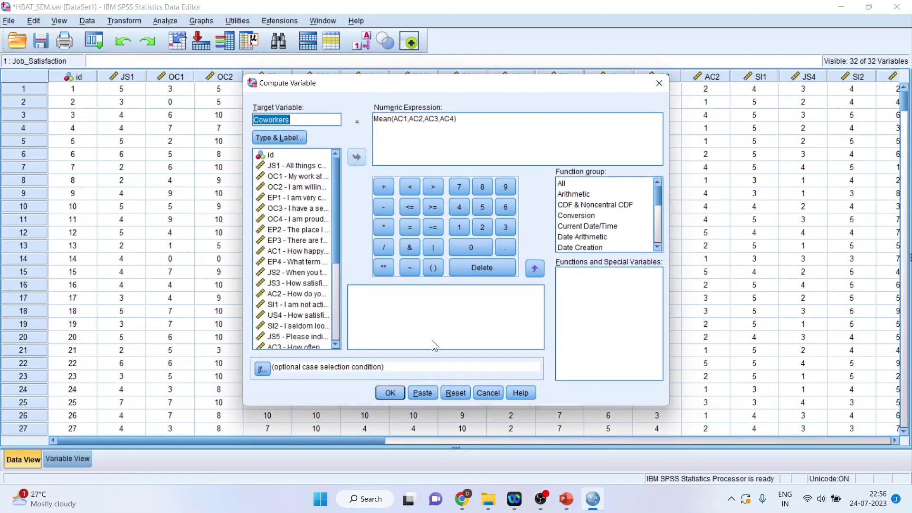
pyautogui.click(455, 394)
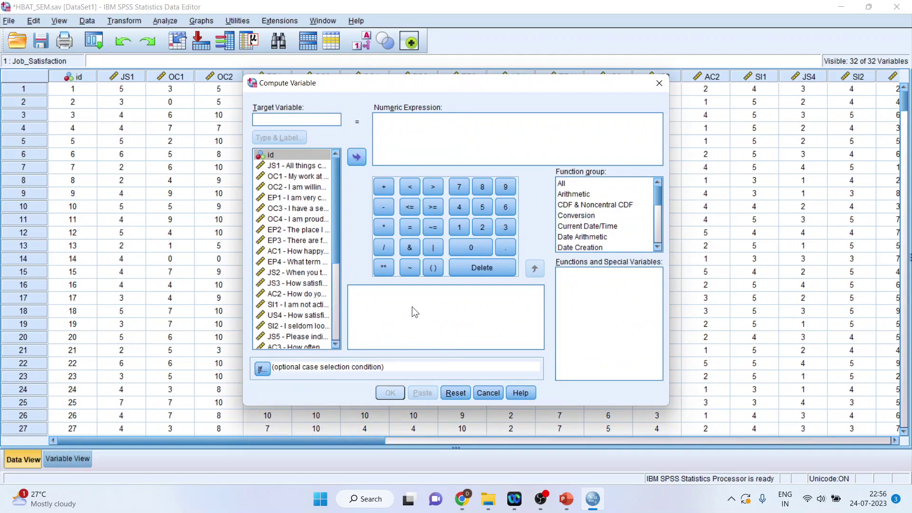
pyautogui.click(398, 128)
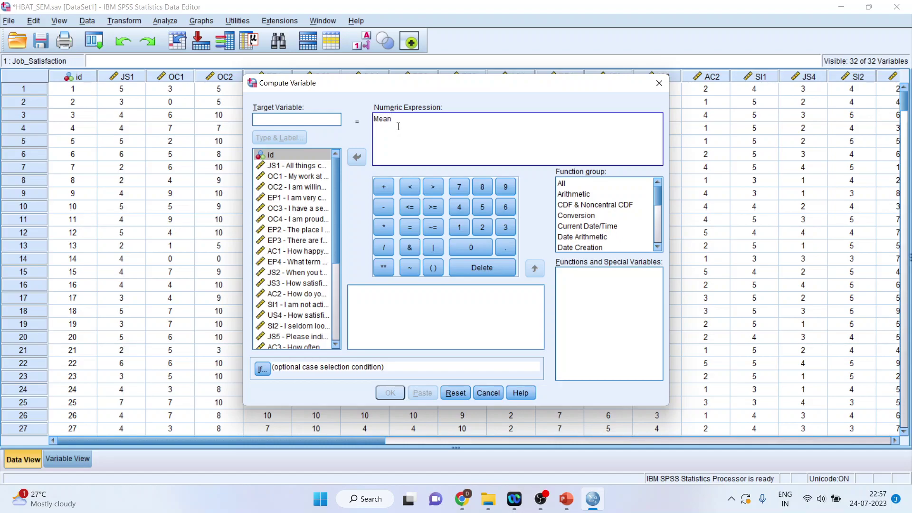
pyautogui.doubleClick(280, 304)
pyautogui.write(',')
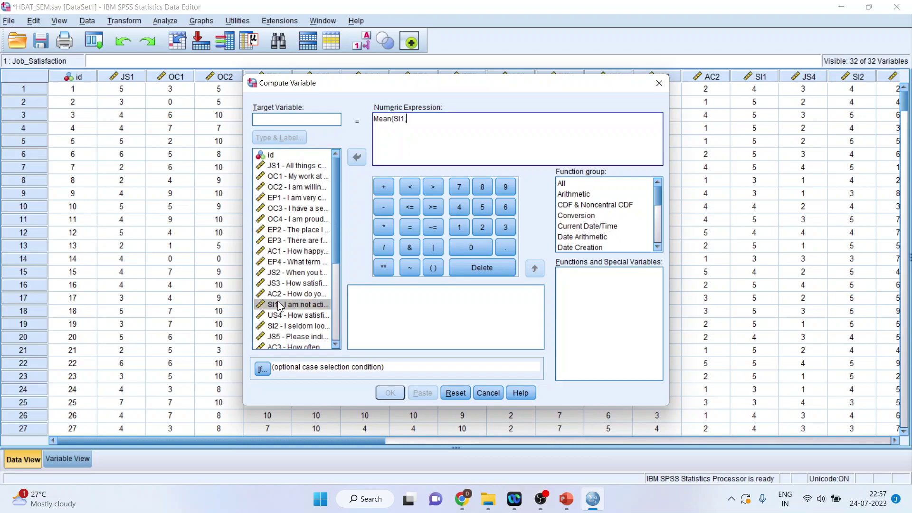
pyautogui.doubleClick(284, 326)
pyautogui.write(',')
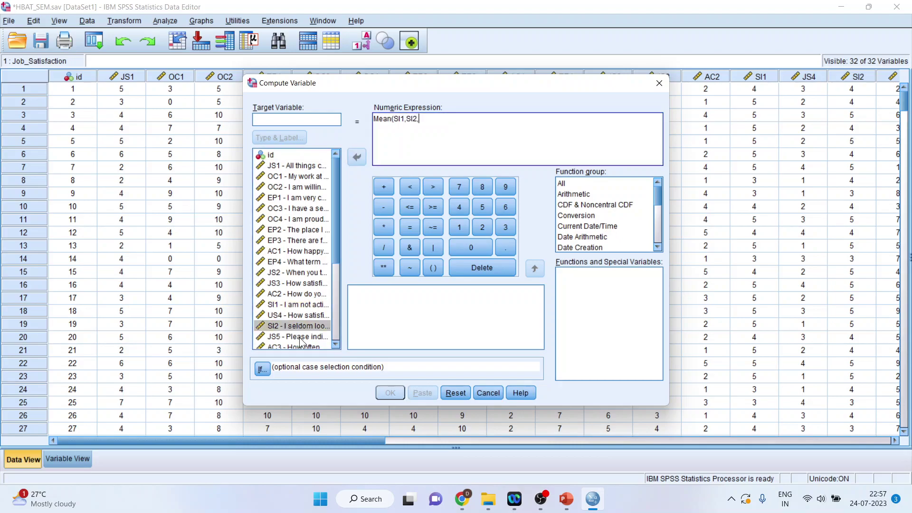
pyautogui.scroll(-2, 332, 257)
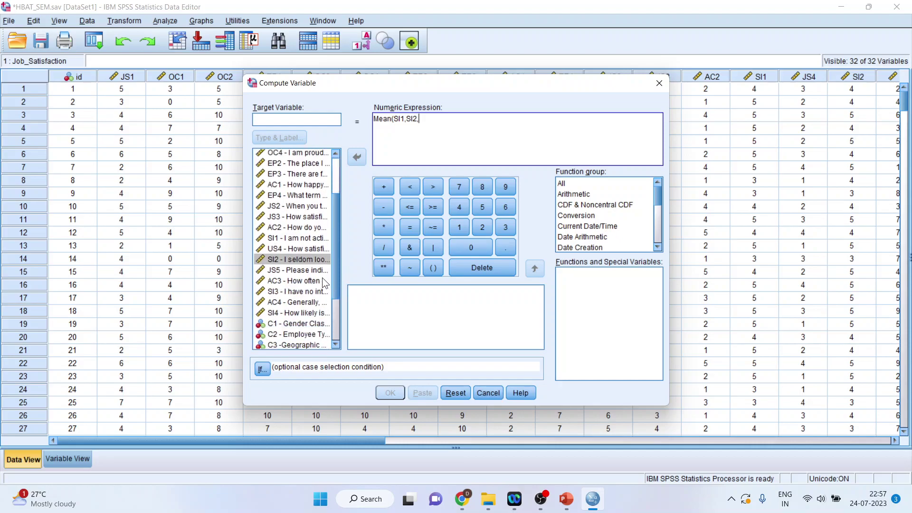
pyautogui.doubleClick(300, 292)
pyautogui.write(',')
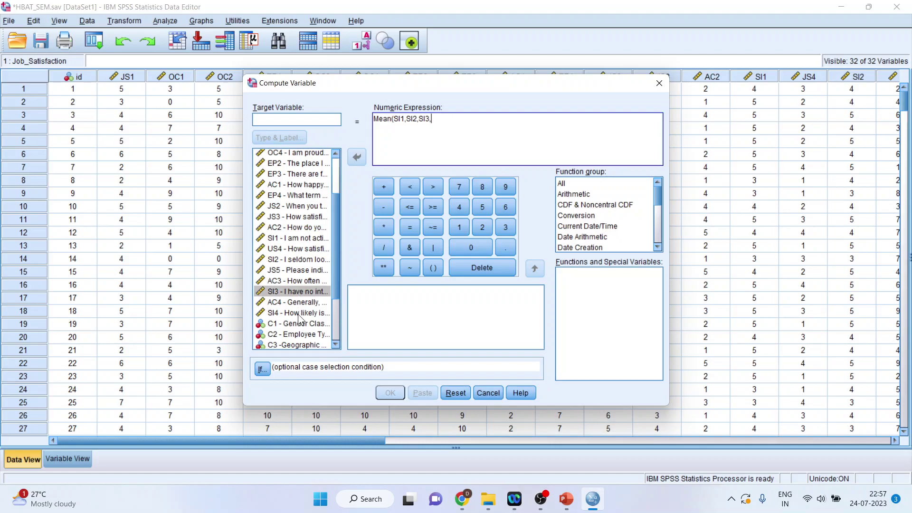
pyautogui.doubleClick(299, 314)
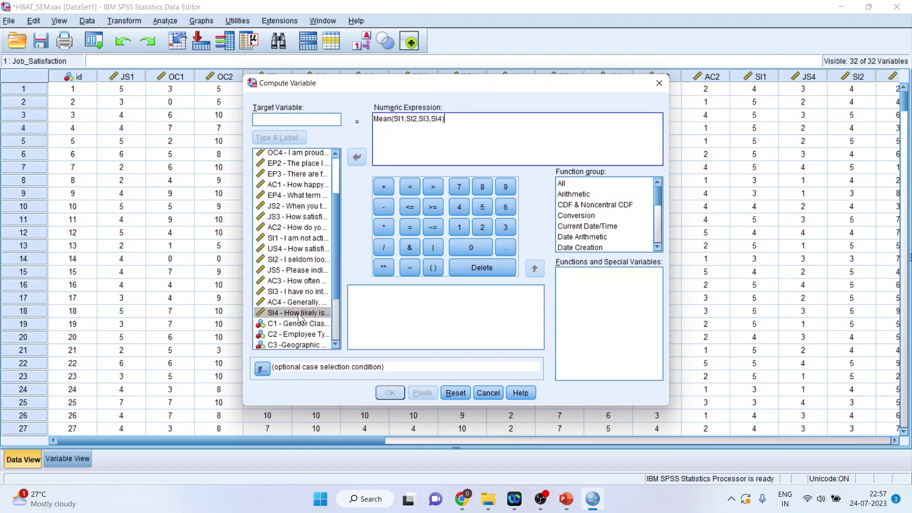
# Compute the SI mean expression into the target variable Staying_Intention, and close the output viewer without saving its contents.
pyautogui.click(274, 121)
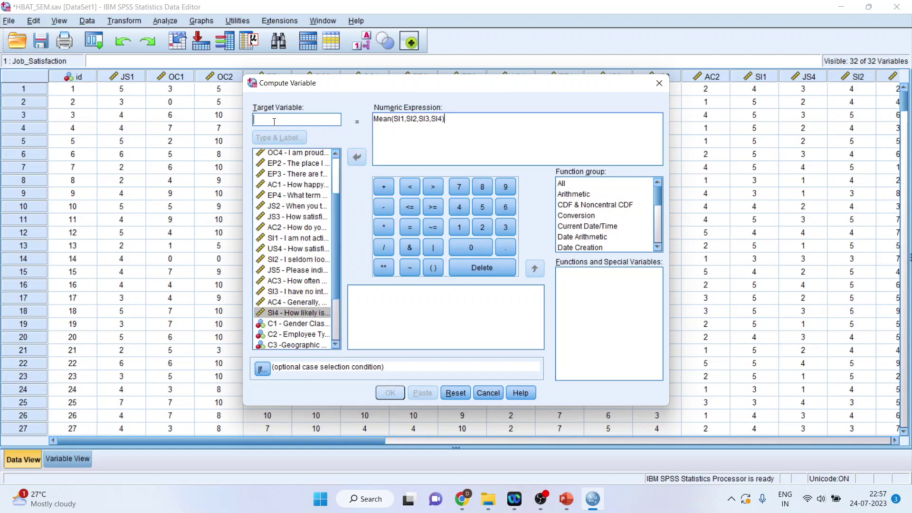
pyautogui.write('Staying_Intention')
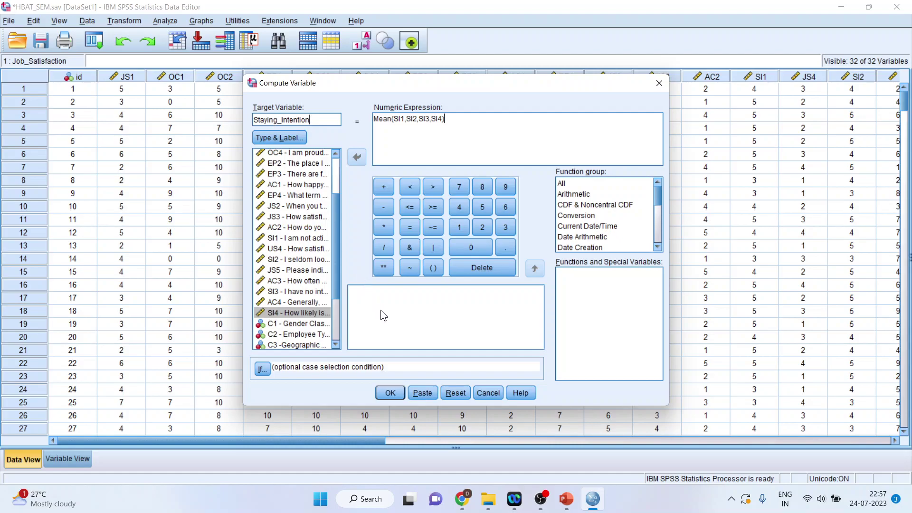
pyautogui.click(391, 392)
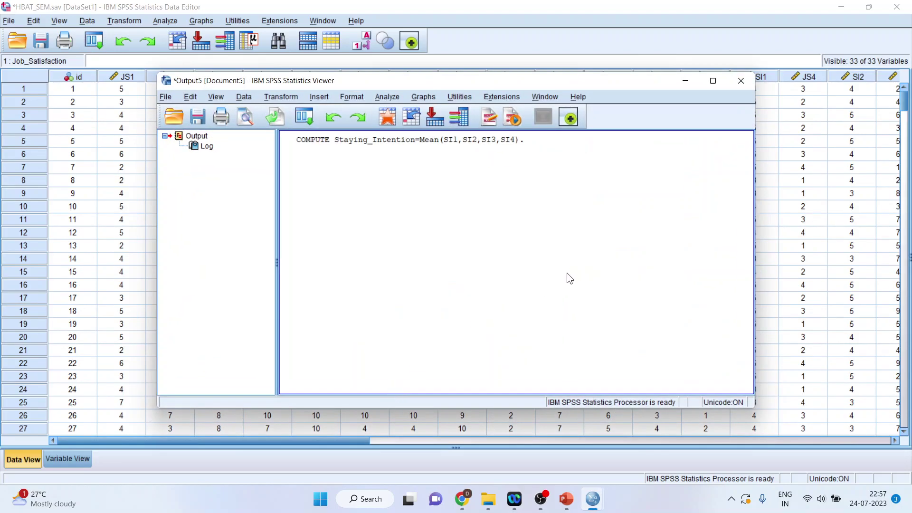
pyautogui.click(736, 85)
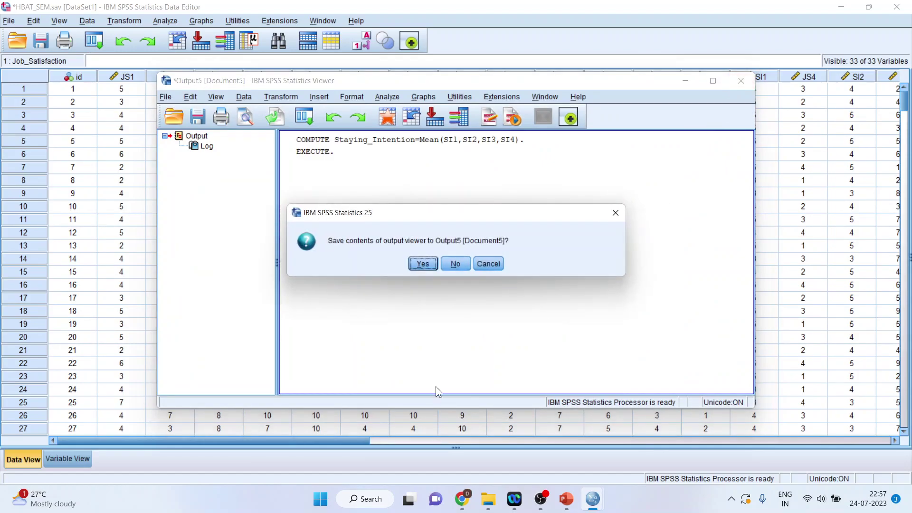
pyautogui.click(455, 264)
# Review the computed composite score columns through Staying_Intention, and save the dataset, discarding the output viewer's contents.
pyautogui.moveTo(352, 438); pyautogui.dragTo(820, 439)
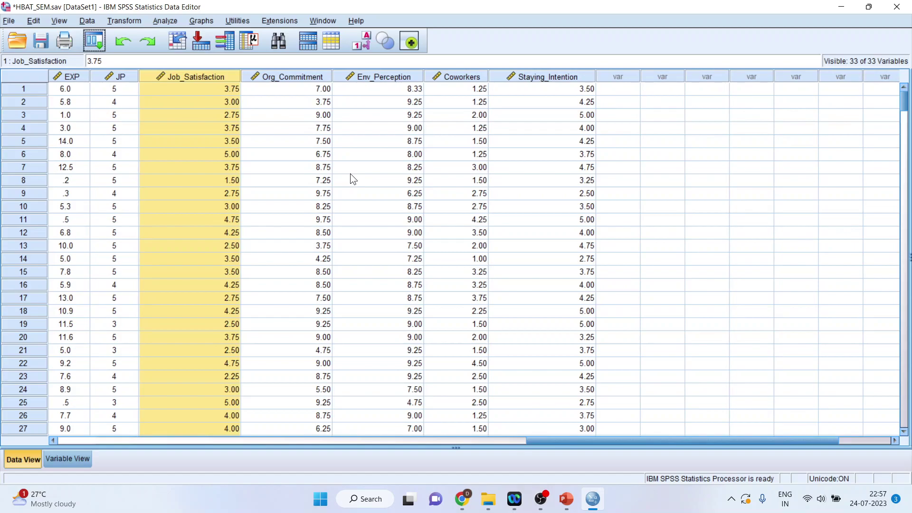
pyautogui.click(281, 78)
pyautogui.click(394, 78)
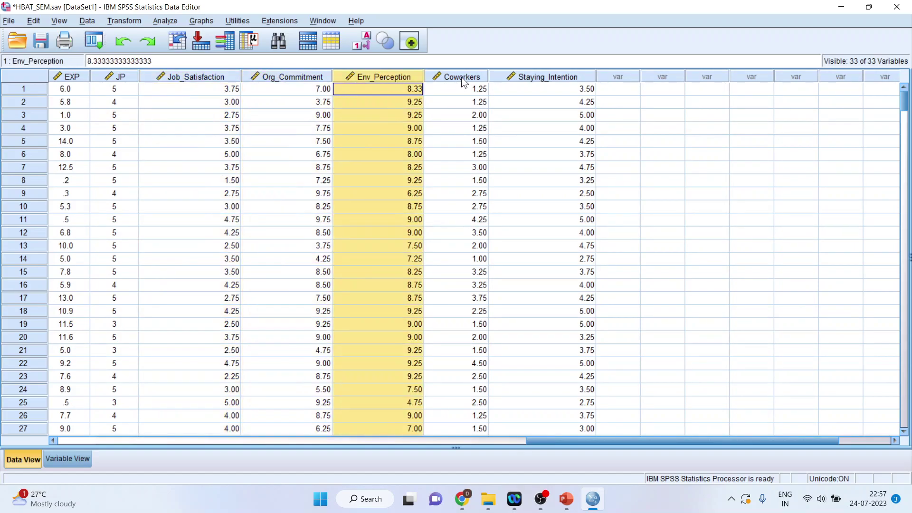
pyautogui.click(462, 78)
pyautogui.click(545, 78)
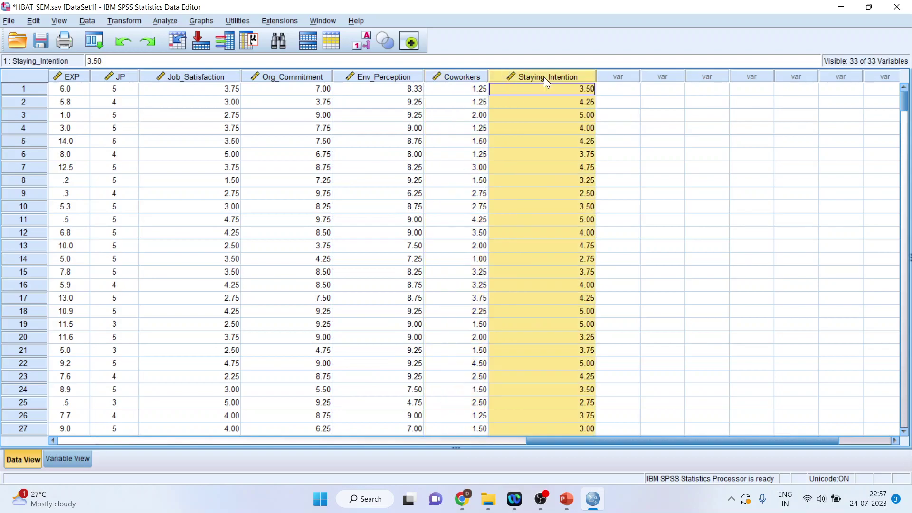
pyautogui.click(10, 21)
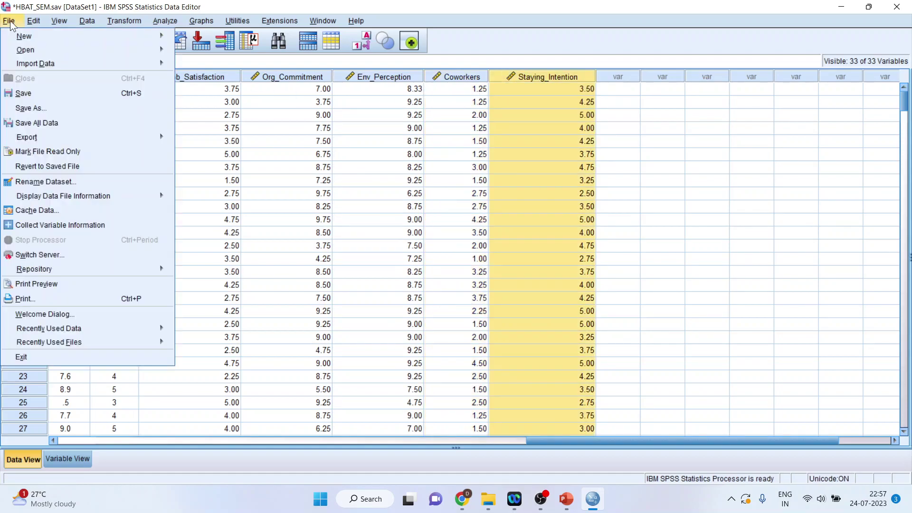
pyautogui.click(40, 95)
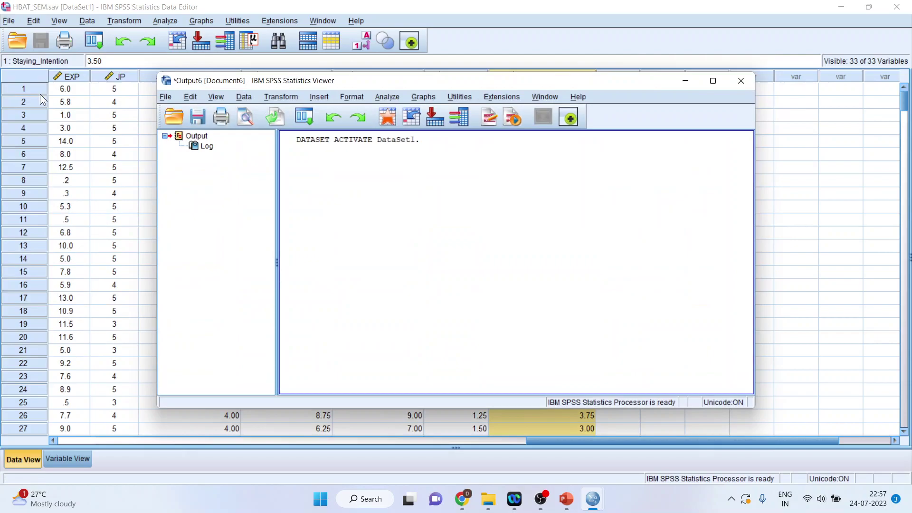
pyautogui.click(740, 80)
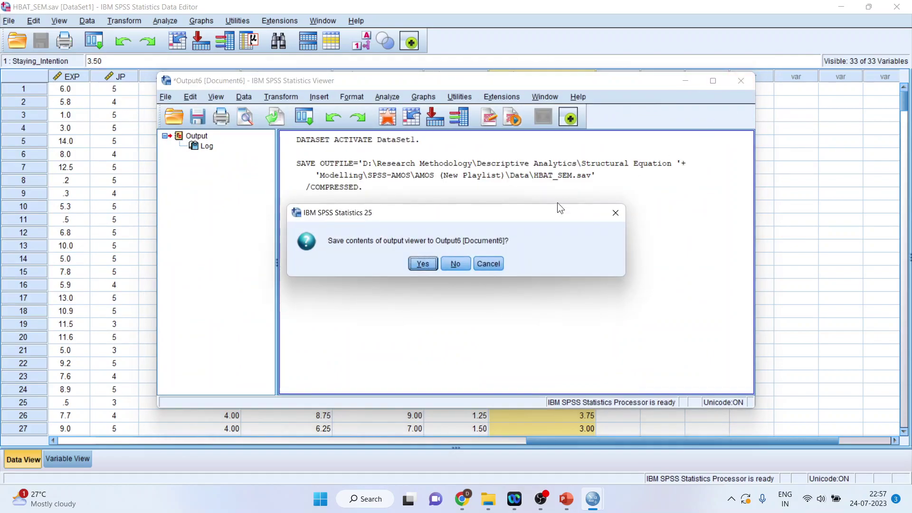
pyautogui.click(456, 263)
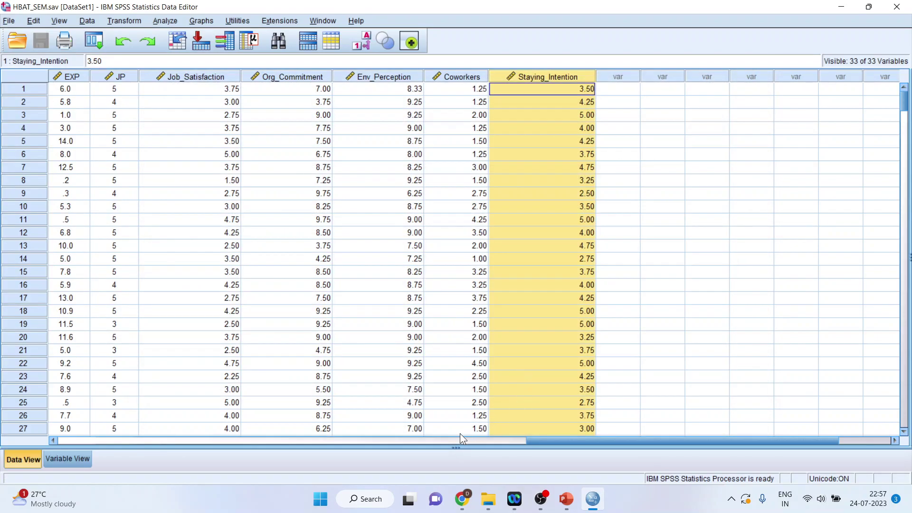
# Launch Amos Graphics in a maximized window and start a new, empty path diagram project.
pyautogui.click(320, 499)
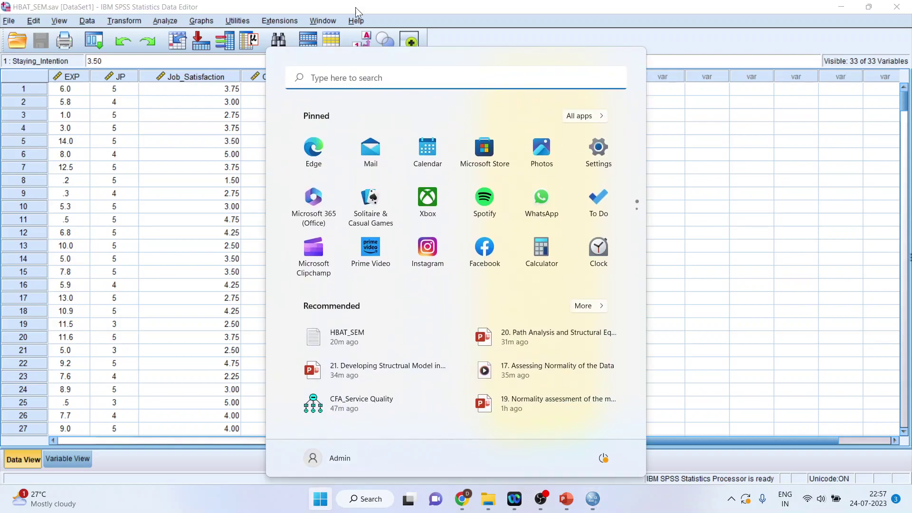
pyautogui.click(356, 82)
pyautogui.write('amos')
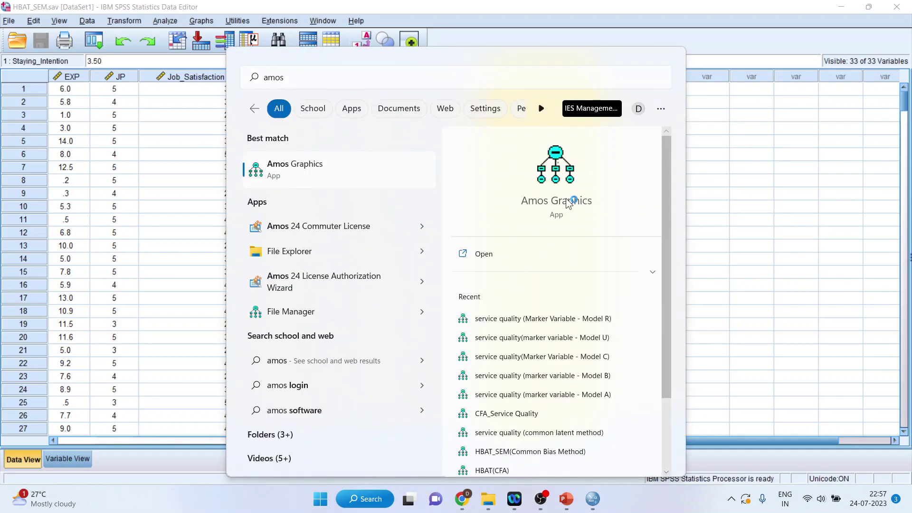
pyautogui.click(571, 201)
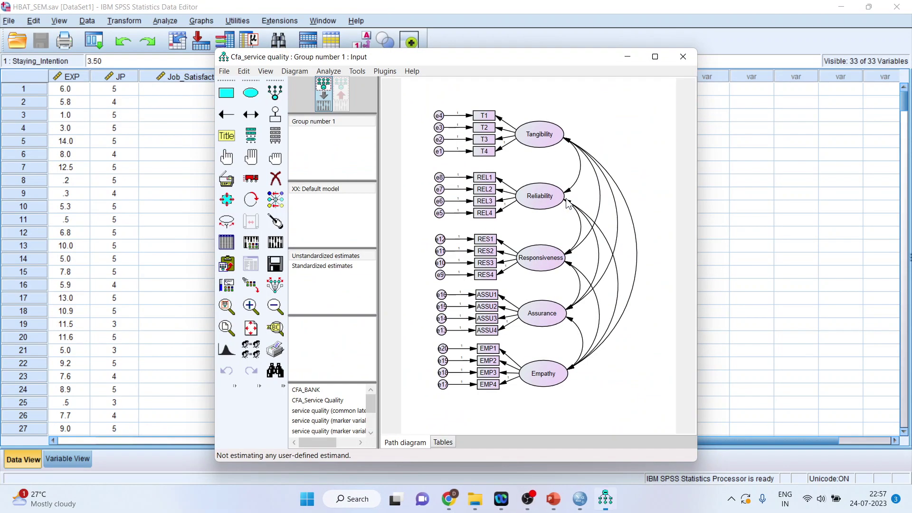
pyautogui.click(654, 56)
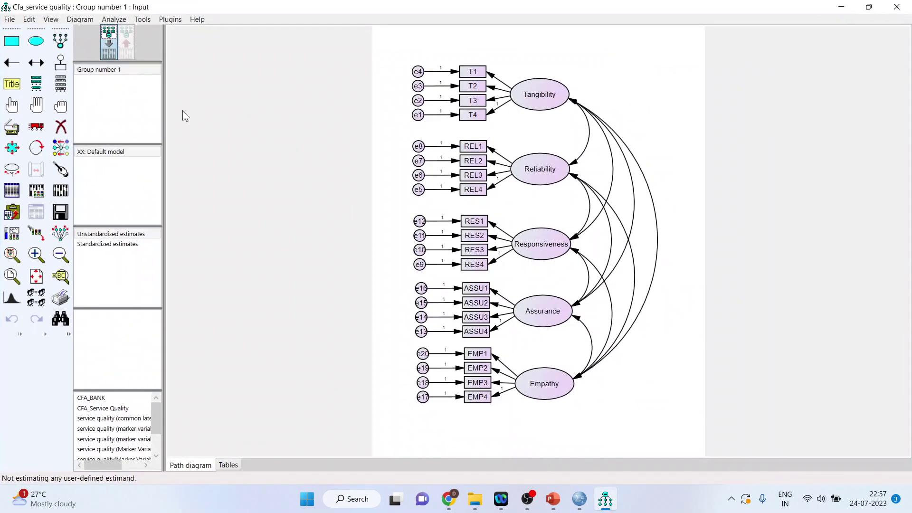
pyautogui.click(10, 20)
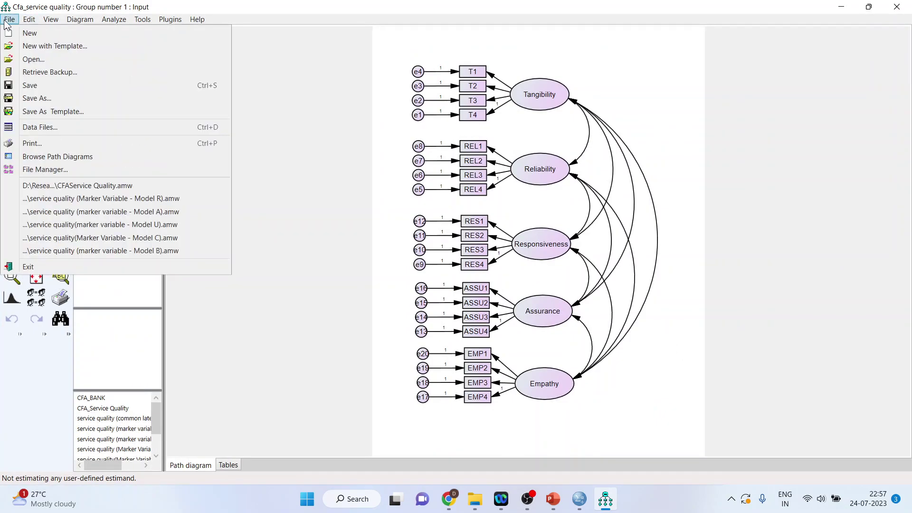
pyautogui.click(20, 29)
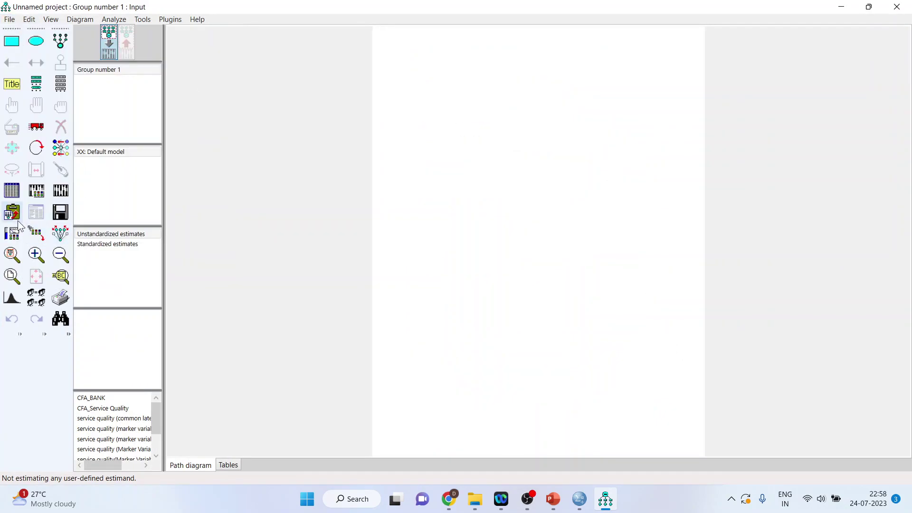
# Attach the HBAT_SEM data file from the Data folder to Group number 1.
pyautogui.click(10, 192)
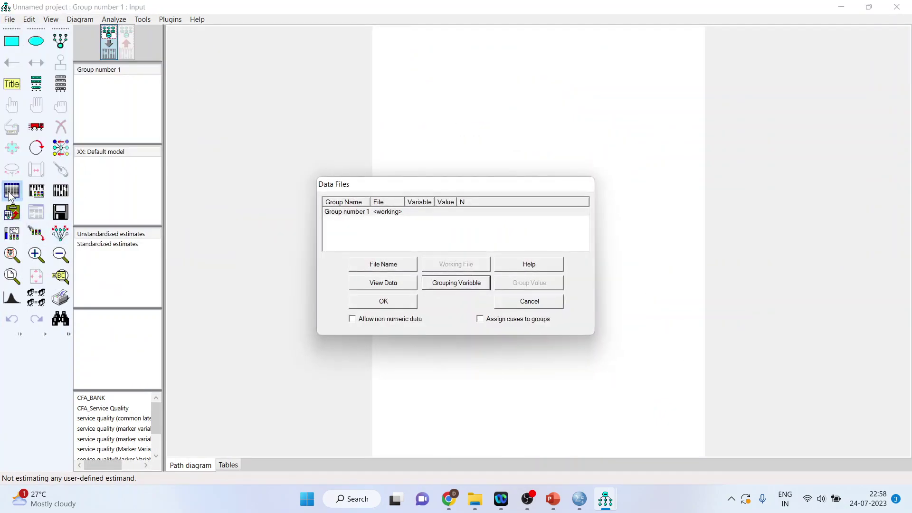
pyautogui.click(386, 265)
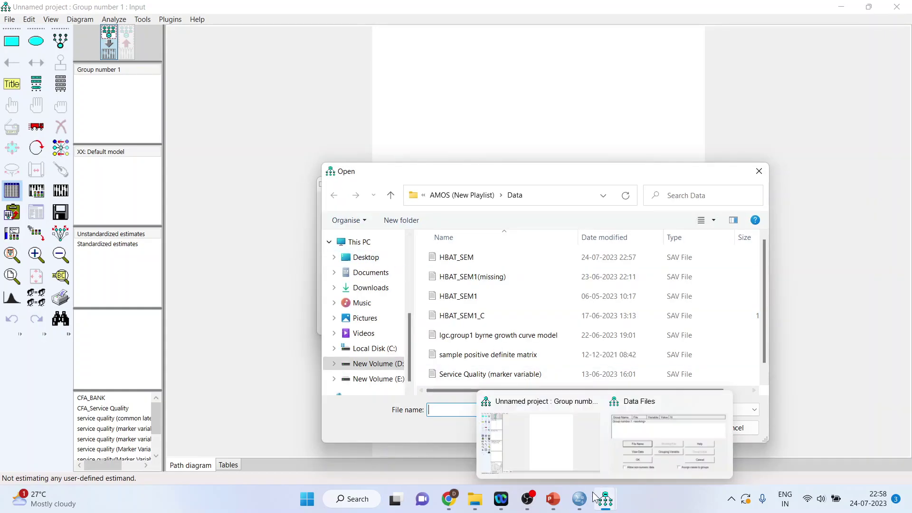
pyautogui.click(580, 499)
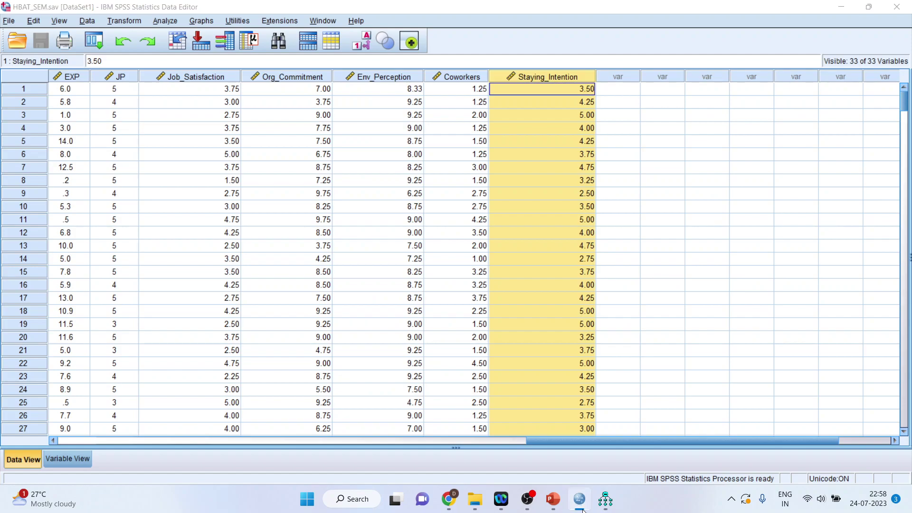
pyautogui.click(581, 507)
pyautogui.click(490, 265)
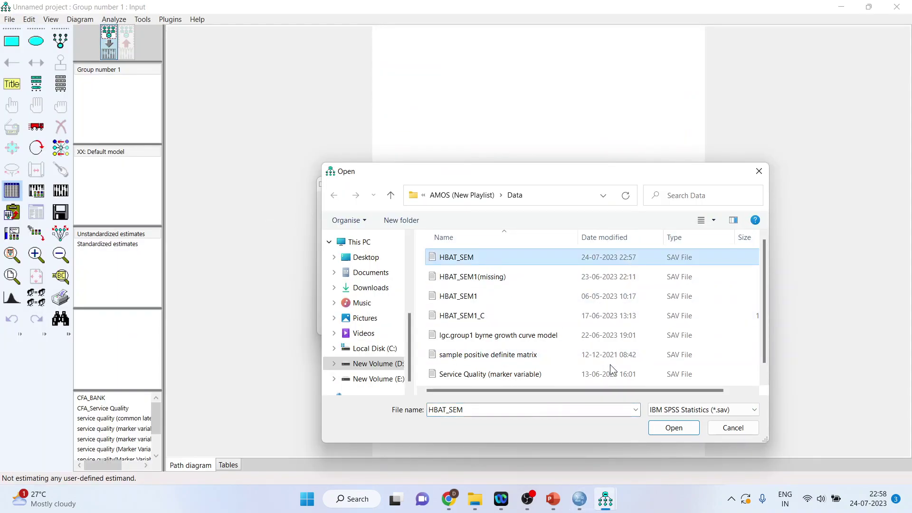
pyautogui.click(660, 428)
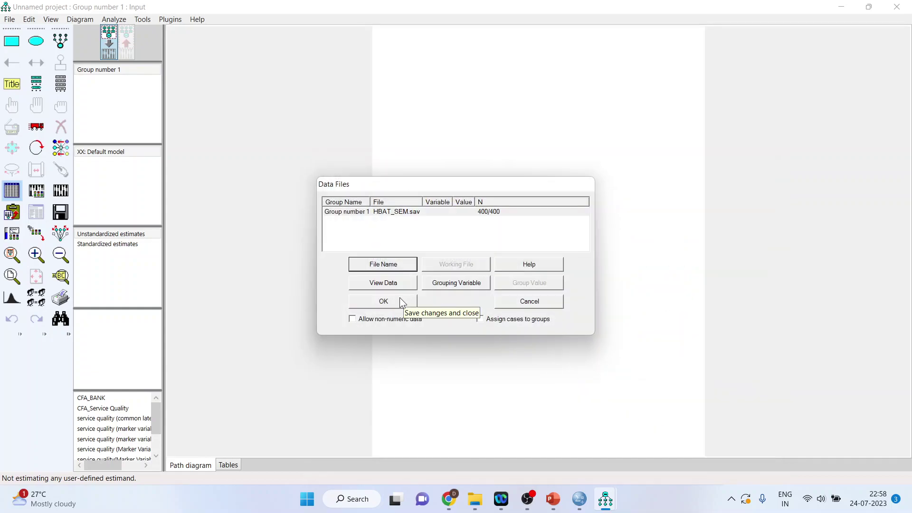
pyautogui.click(400, 301)
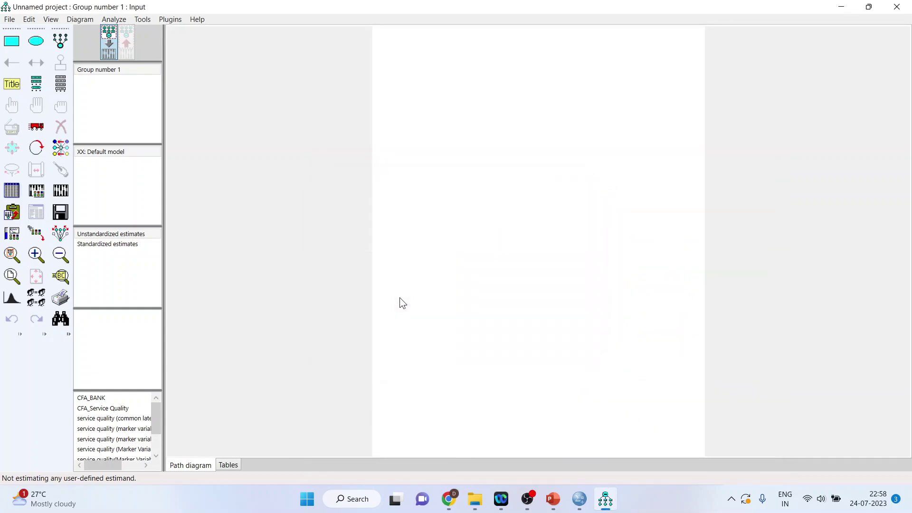
pyautogui.click(39, 190)
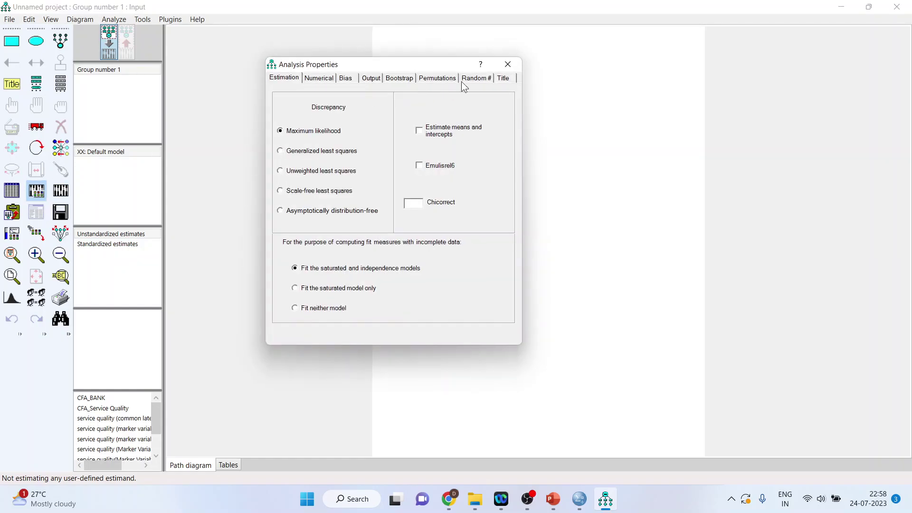
pyautogui.click(508, 64)
pyautogui.click(31, 89)
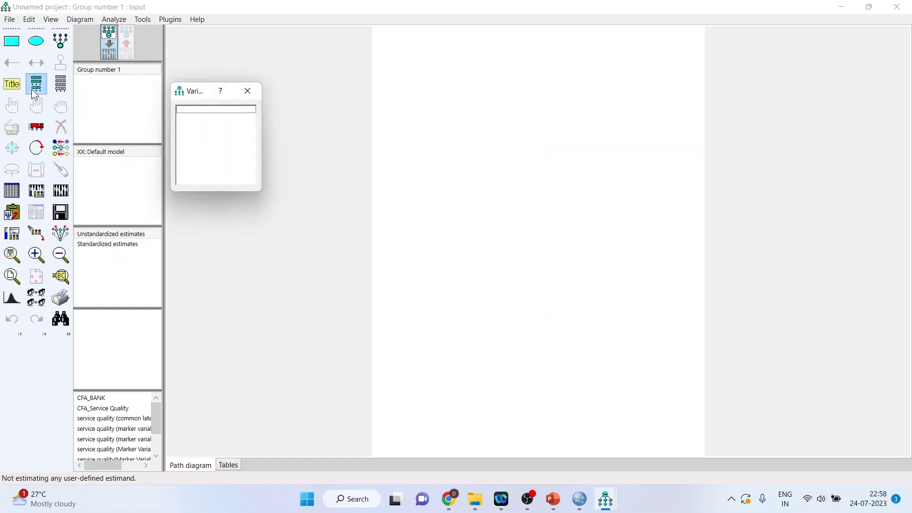
pyautogui.click(247, 89)
# Display the lists of dataset variables and model variables, and place them clear of the diagram page with the composite scores in view.
pyautogui.click(69, 77)
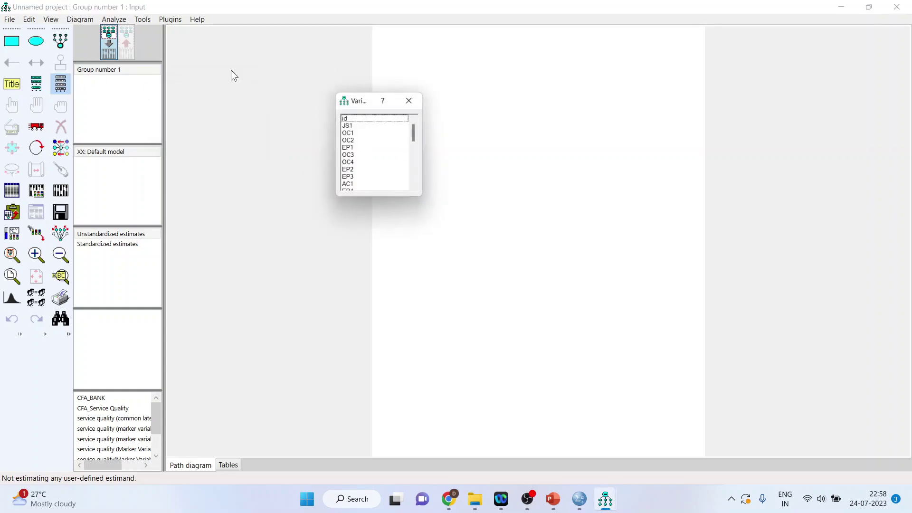
pyautogui.moveTo(419, 134); pyautogui.dragTo(415, 174)
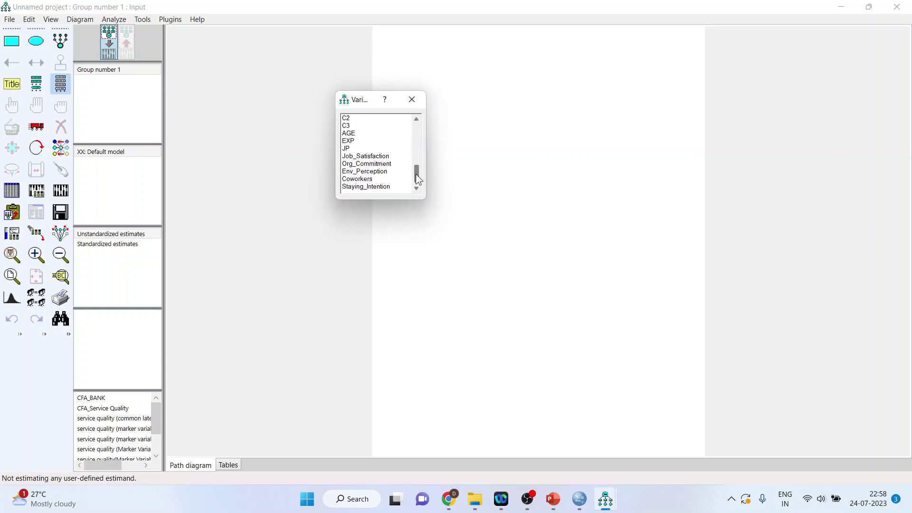
pyautogui.moveTo(358, 101); pyautogui.dragTo(736, 46)
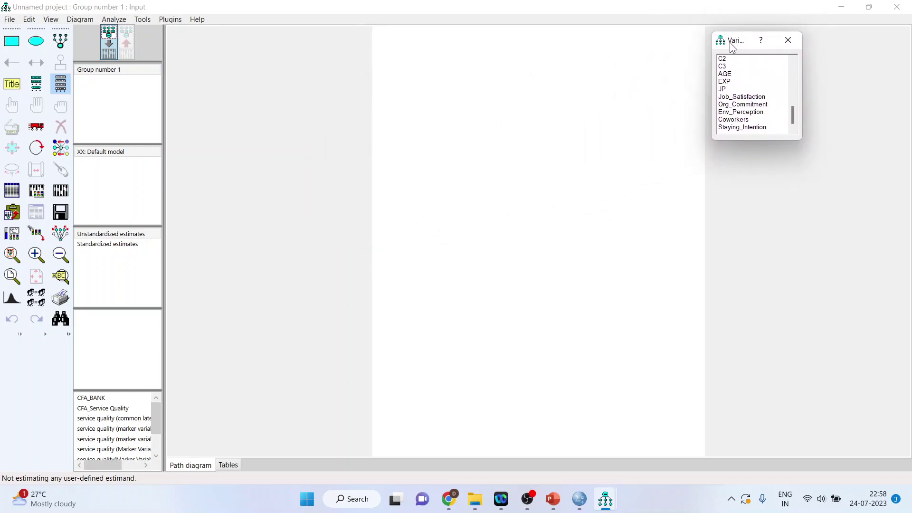
pyautogui.click(38, 87)
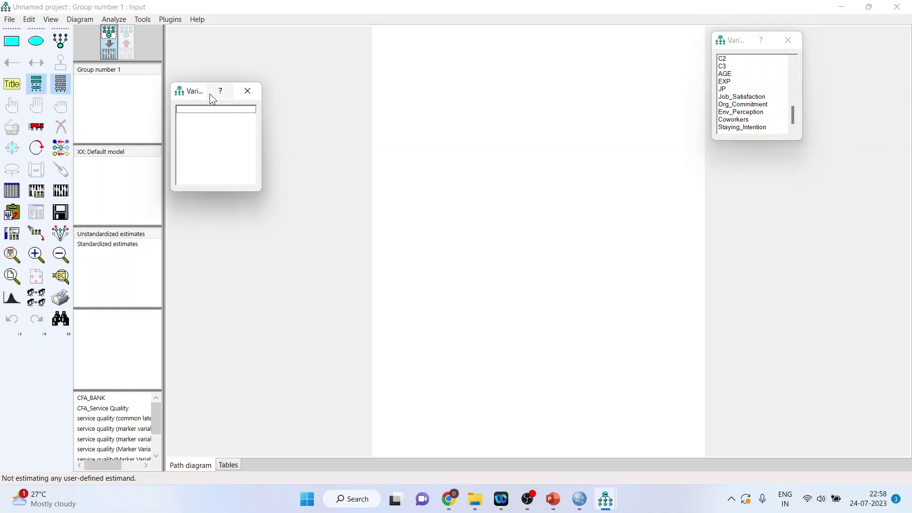
pyautogui.moveTo(200, 95); pyautogui.dragTo(305, 44)
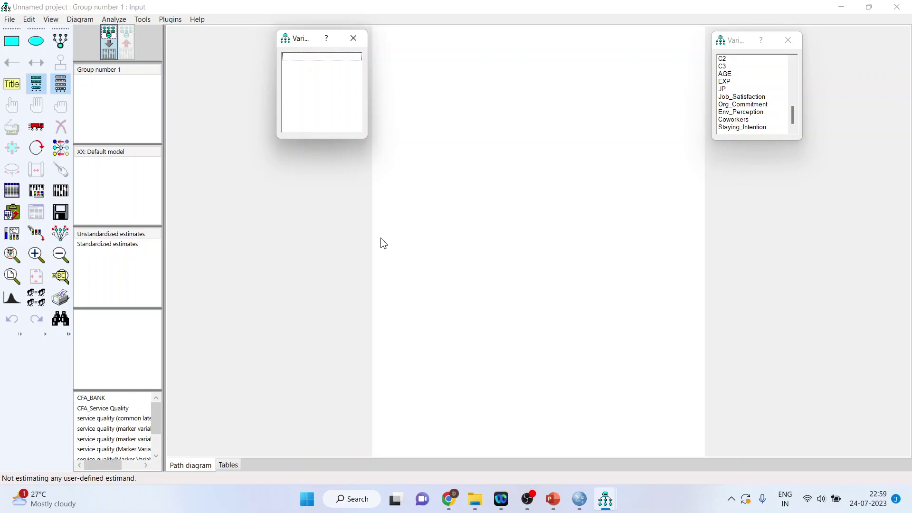
pyautogui.press('Delete')
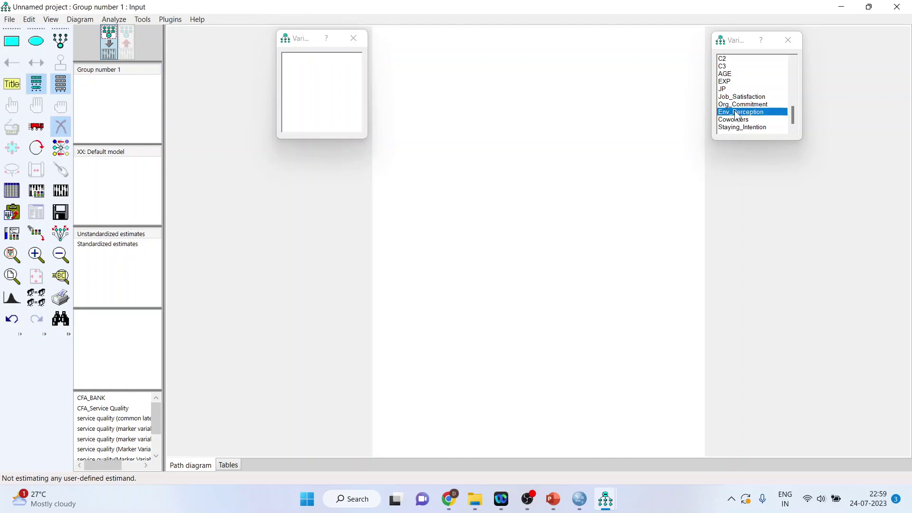
# Add Env_Perception, Org_Commitment, Coworkers, Job_Satisfaction and Staying_Intention from the dataset to the diagram as observed variables.
pyautogui.moveTo(735, 115)
pyautogui.mouseDown()
pyautogui.moveTo(456, 242)
pyautogui.moveTo(399, 255)
pyautogui.moveTo(396, 238)
pyautogui.mouseUp()
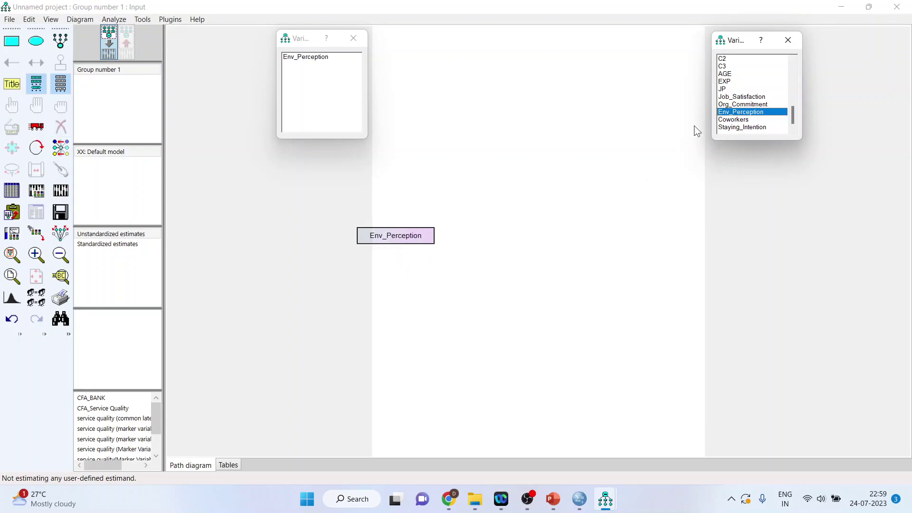
pyautogui.moveTo(745, 104); pyautogui.dragTo(511, 150)
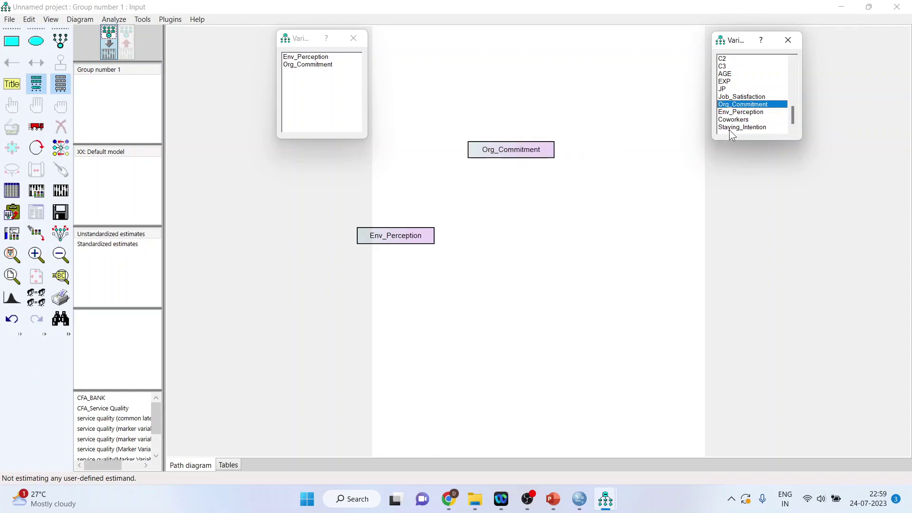
pyautogui.moveTo(736, 120); pyautogui.dragTo(499, 308)
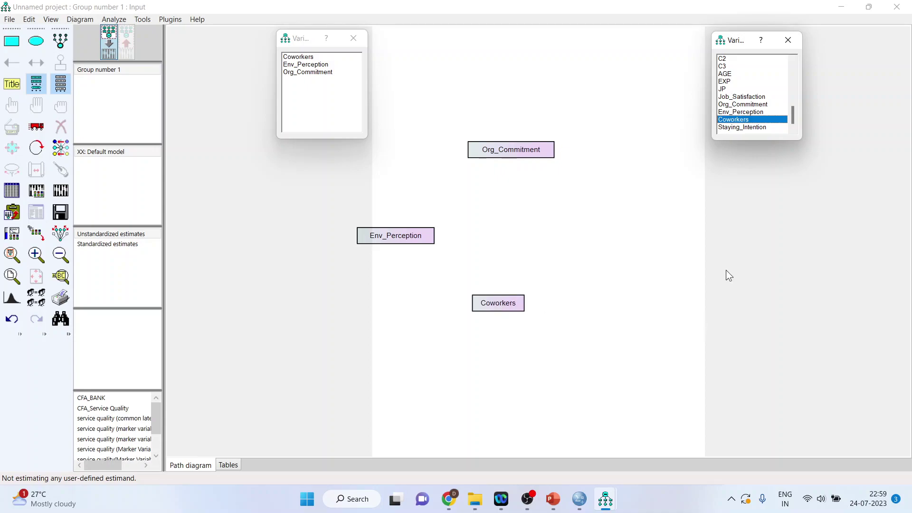
pyautogui.moveTo(738, 100); pyautogui.dragTo(571, 232)
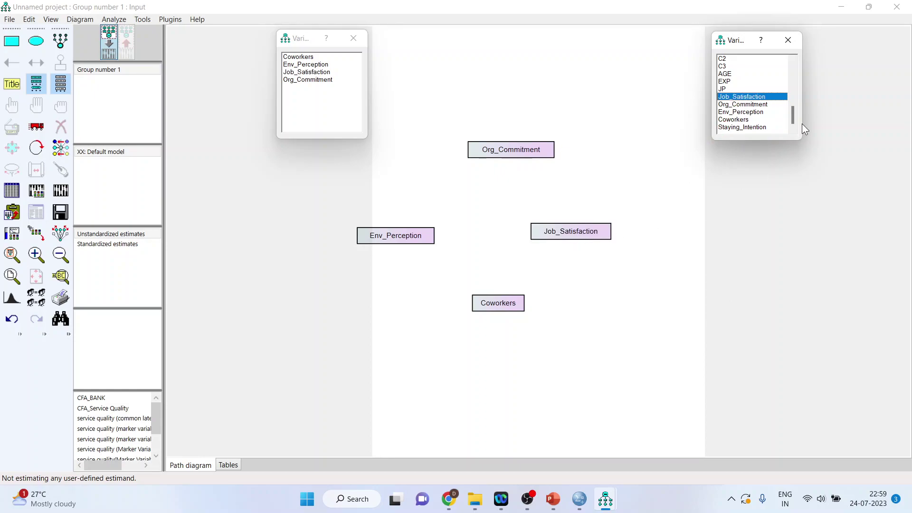
pyautogui.moveTo(743, 127); pyautogui.dragTo(685, 223)
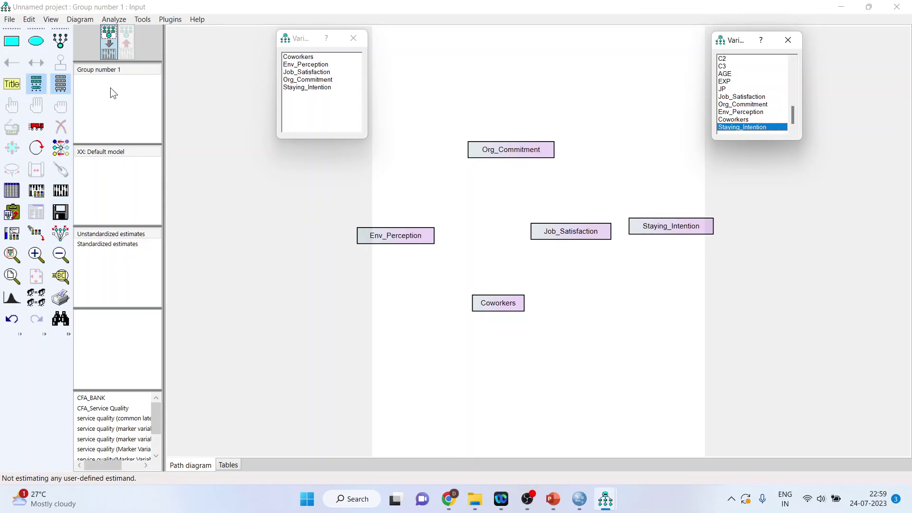
# Draw single-headed paths from Env_Perception, Coworkers and Org_Commitment to Job_Satisfaction, and from Job_Satisfaction to Staying_Intention.
pyautogui.click(106, 49)
pyautogui.click(12, 63)
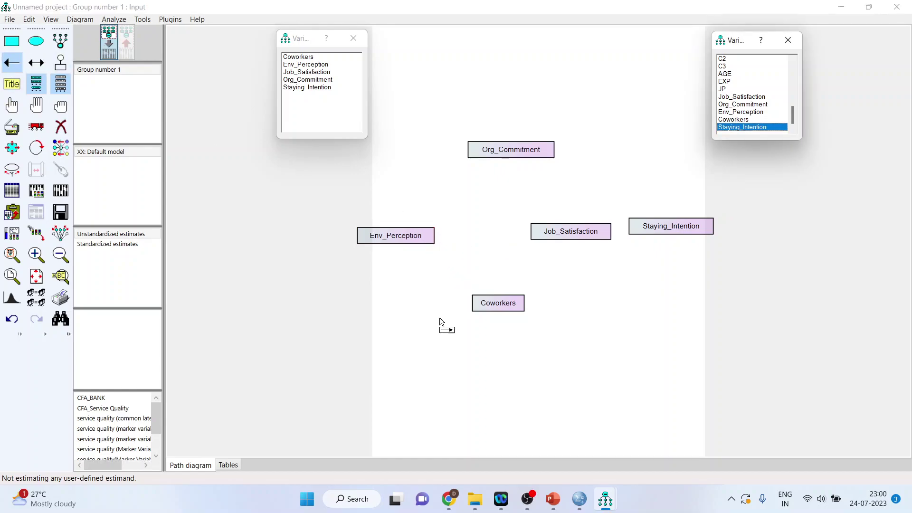
pyautogui.moveTo(427, 239); pyautogui.dragTo(546, 243)
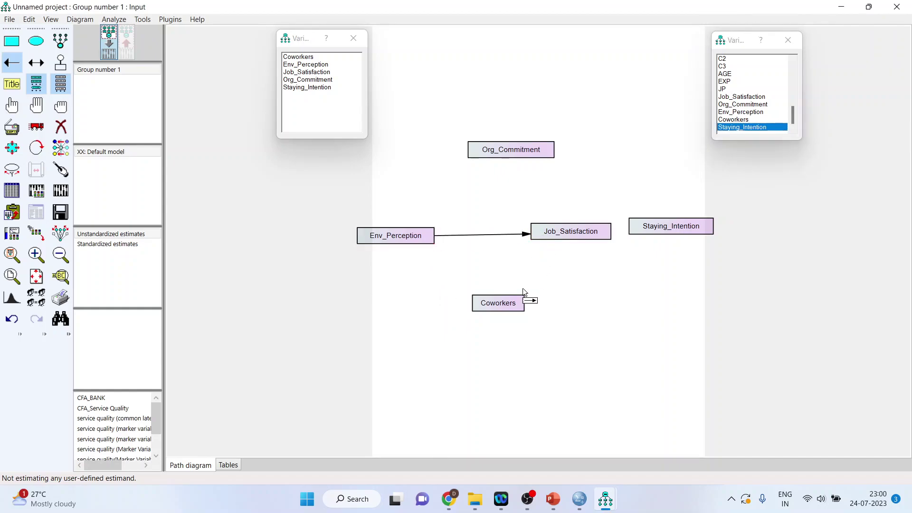
pyautogui.moveTo(519, 310); pyautogui.dragTo(563, 242)
pyautogui.moveTo(522, 159)
pyautogui.mouseDown()
pyautogui.moveTo(570, 232)
pyautogui.moveTo(641, 232)
pyautogui.mouseUp()
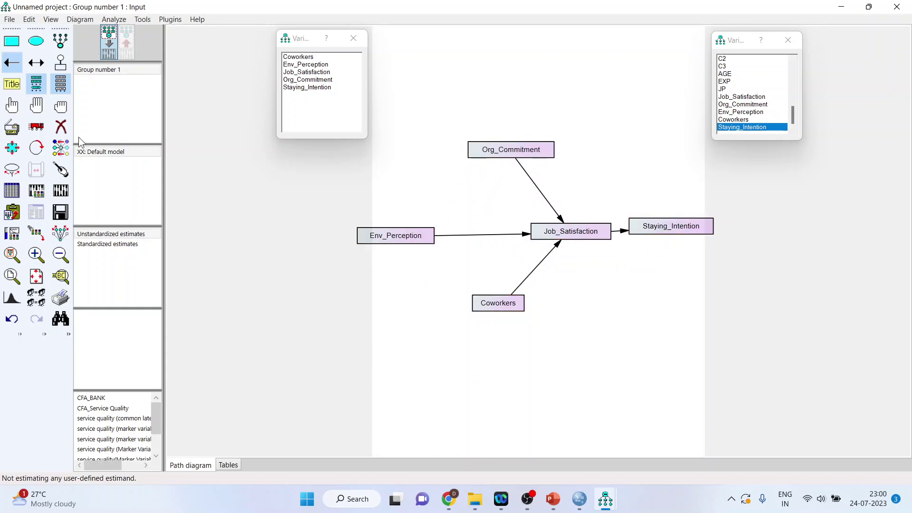
# Draw covariances between each pair of Env_Perception, Org_Commitment and Coworkers.
pyautogui.click(40, 66)
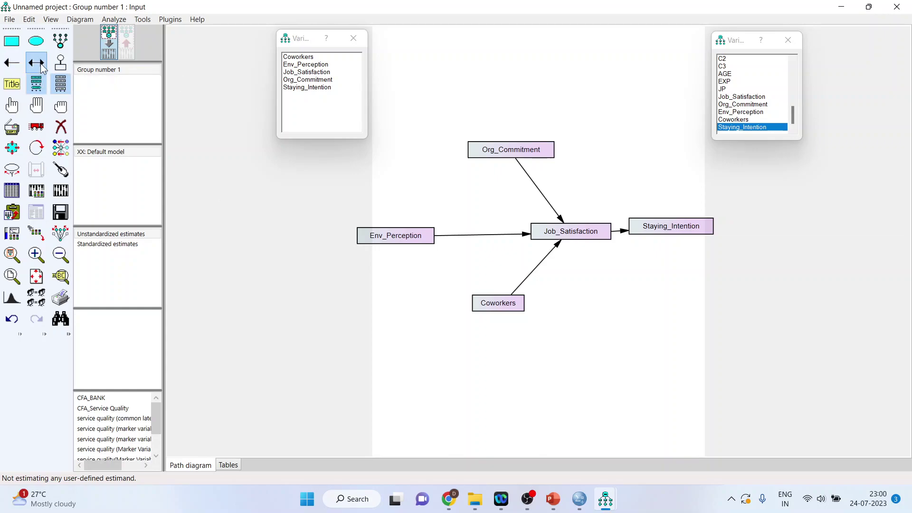
pyautogui.moveTo(418, 232); pyautogui.dragTo(473, 158)
pyautogui.moveTo(394, 234); pyautogui.dragTo(494, 309)
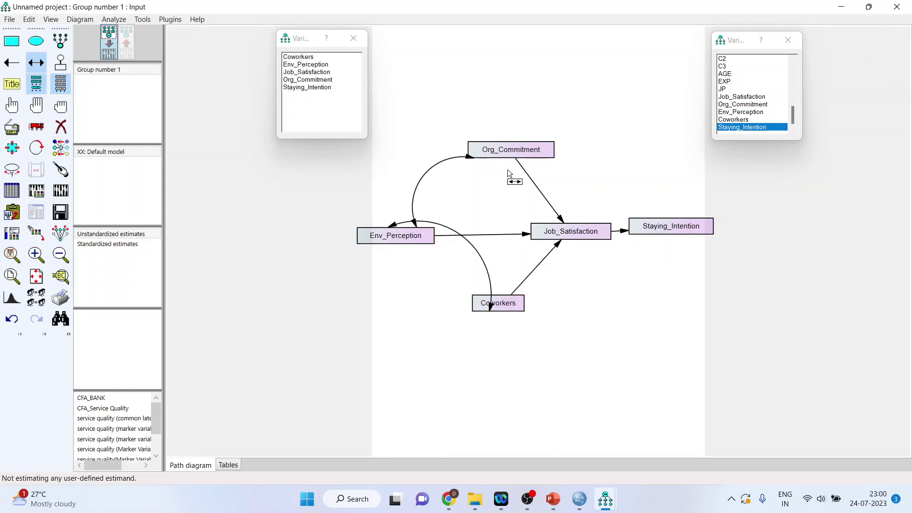
pyautogui.moveTo(517, 157); pyautogui.dragTo(532, 302)
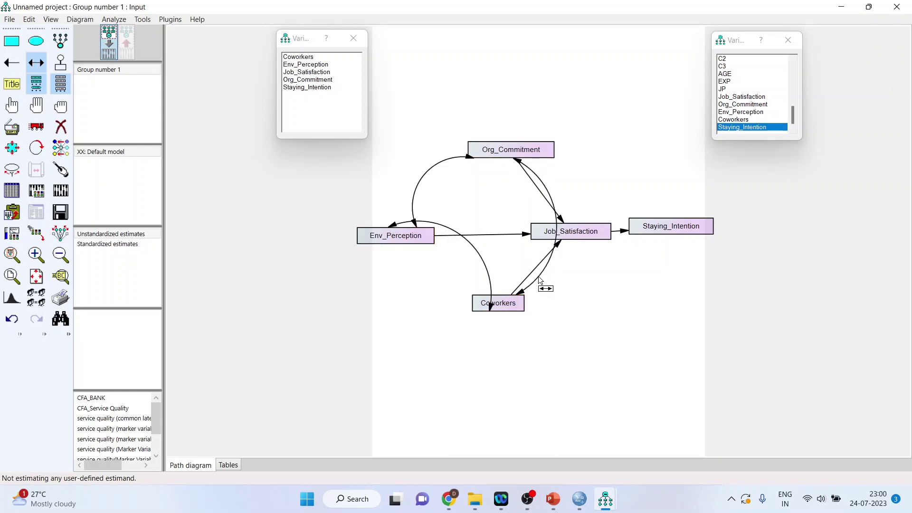
# Move the Env_Perception–Coworkers covariance arc outside the boxes and the Org_Commitment–Coworkers arc to the side away from Job_Satisfaction.
pyautogui.click(15, 151)
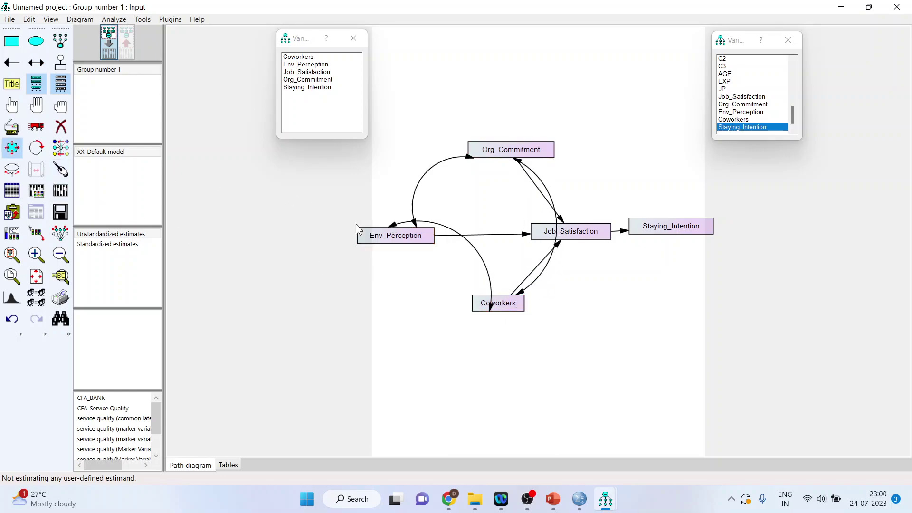
pyautogui.moveTo(486, 264); pyautogui.dragTo(437, 332)
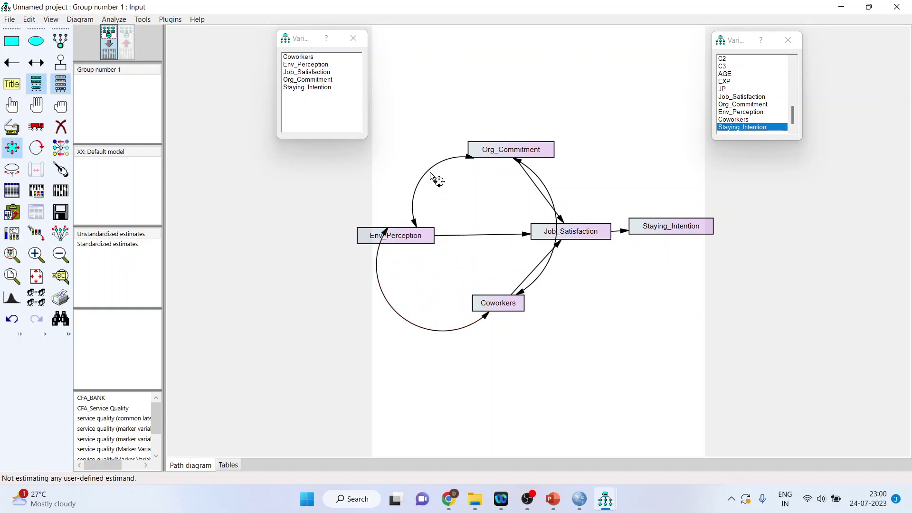
pyautogui.moveTo(553, 218); pyautogui.dragTo(568, 264)
pyautogui.hotkey('ctrl', 'z')
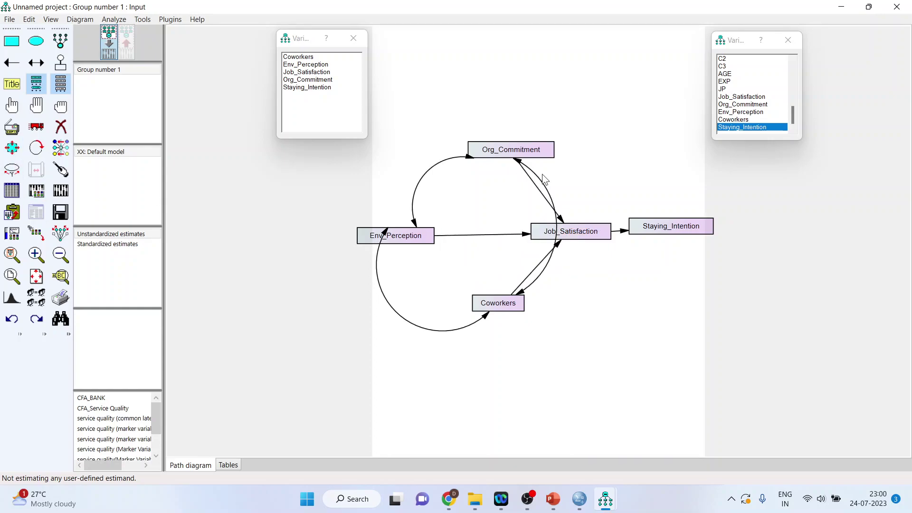
pyautogui.click(11, 148)
pyautogui.moveTo(561, 210); pyautogui.dragTo(457, 256)
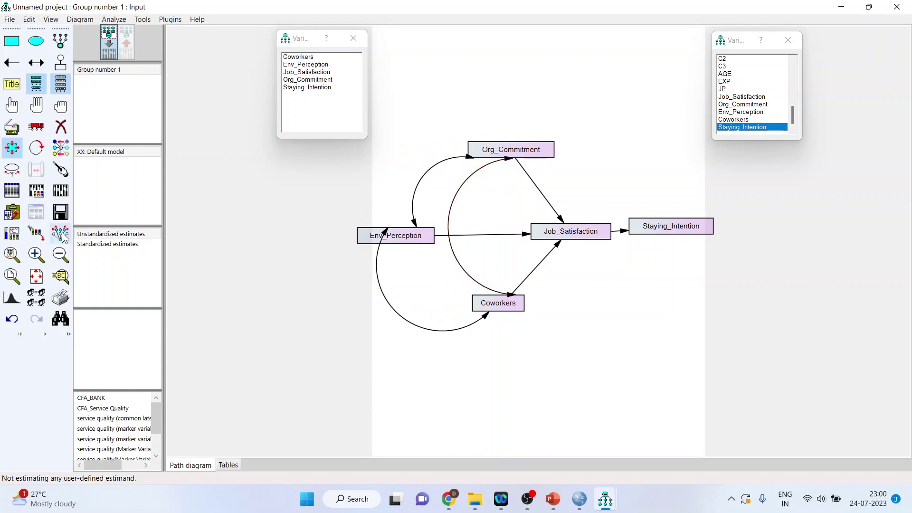
# Touch up the arrow attachments on Env_Perception, Coworkers, Org_Commitment, Job_Satisfaction and Staying_Intention.
pyautogui.click(61, 171)
pyautogui.click(422, 240)
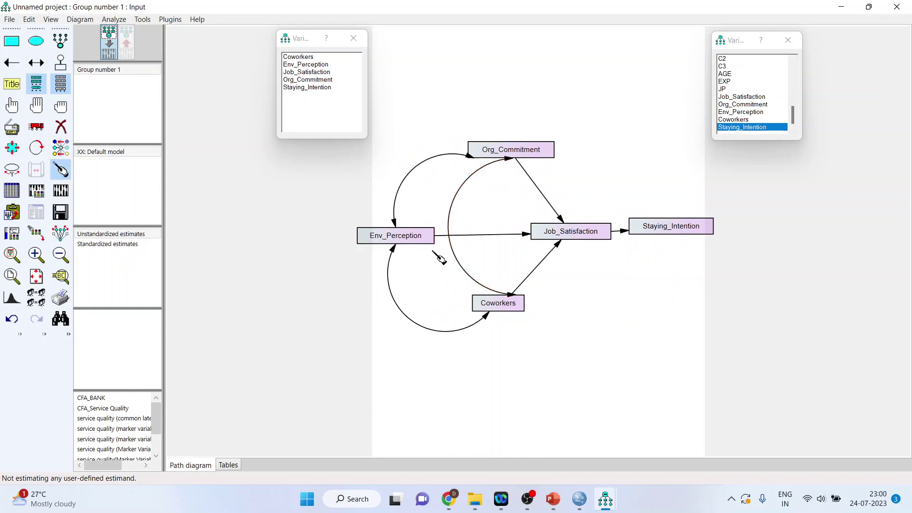
pyautogui.click(510, 308)
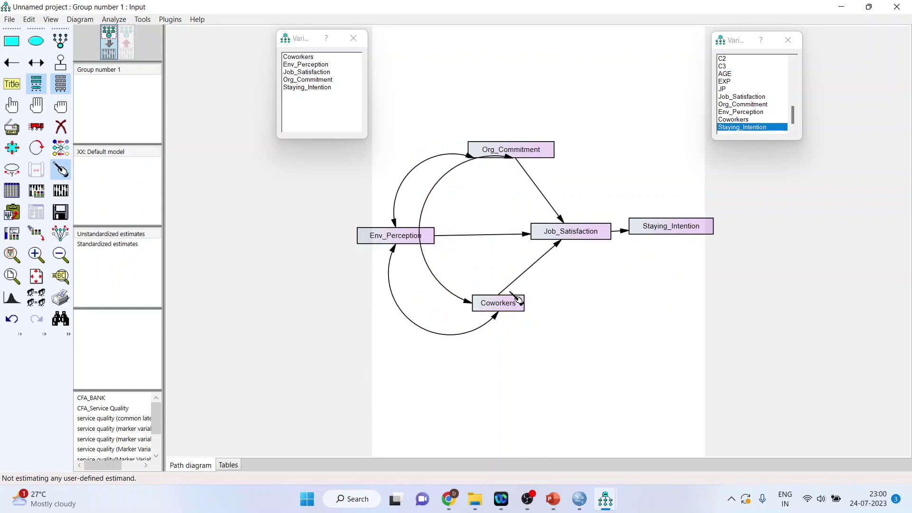
pyautogui.click(516, 156)
pyautogui.click(567, 236)
pyautogui.click(669, 231)
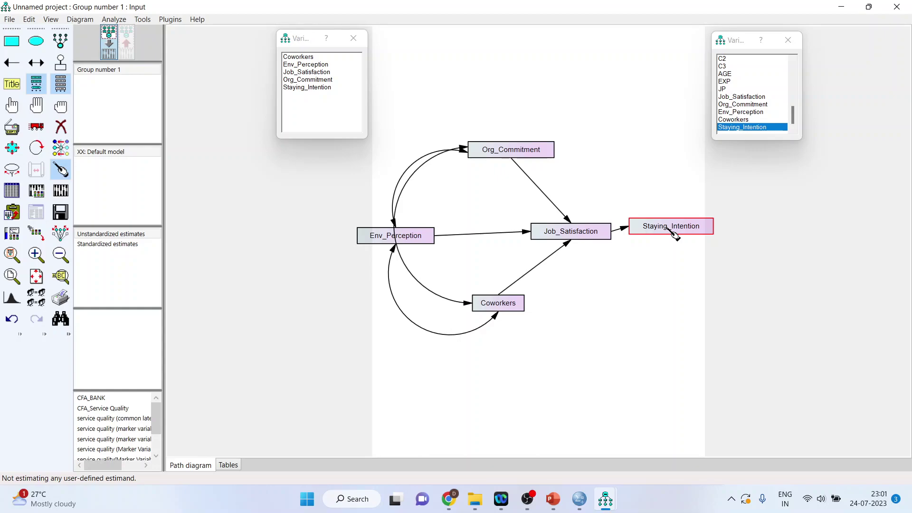
# Add error terms to Job_Satisfaction and Staying_Intention, and name the unobserved variables automatically with the Name Unobserved Variables plugin.
pyautogui.click(142, 19)
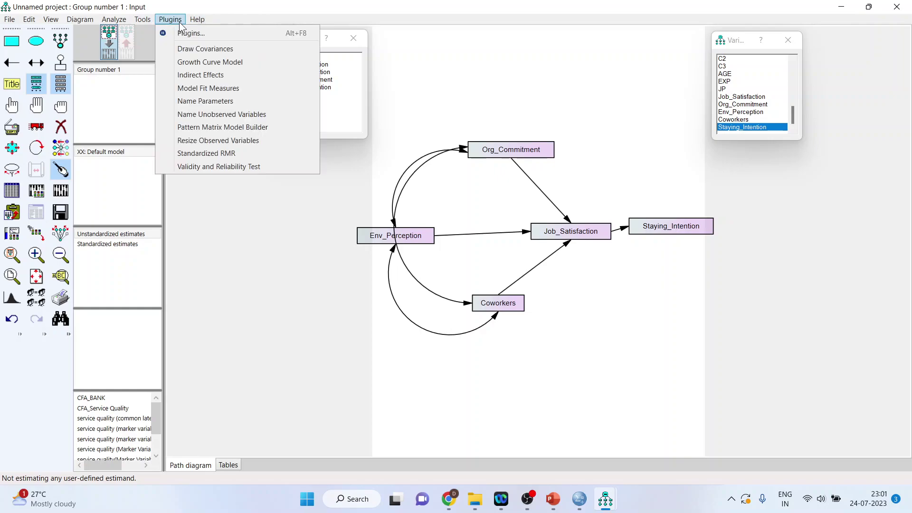
pyautogui.moveTo(114, 20)
pyautogui.click(59, 65)
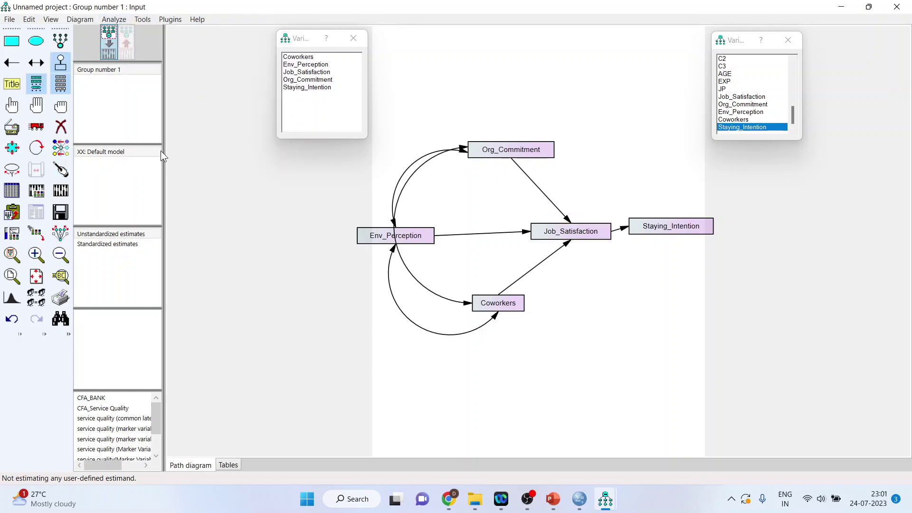
pyautogui.click(580, 219)
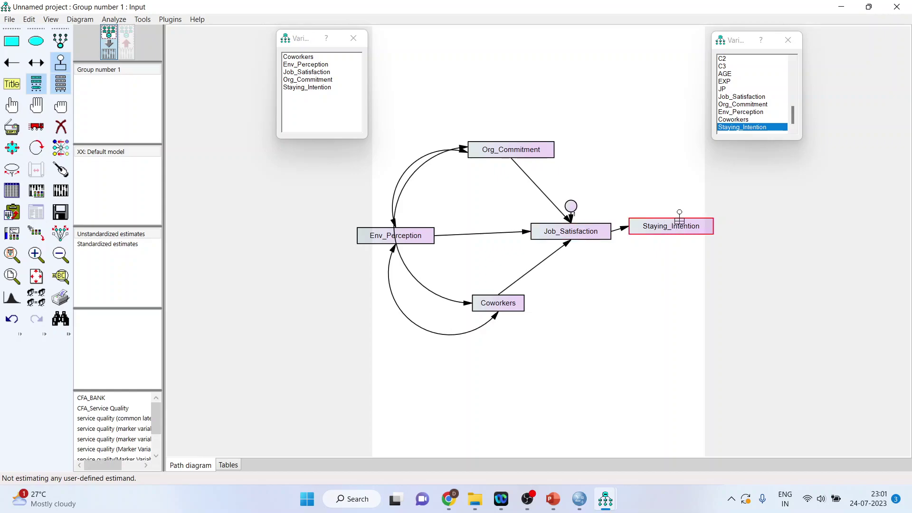
pyautogui.click(677, 220)
pyautogui.click(171, 22)
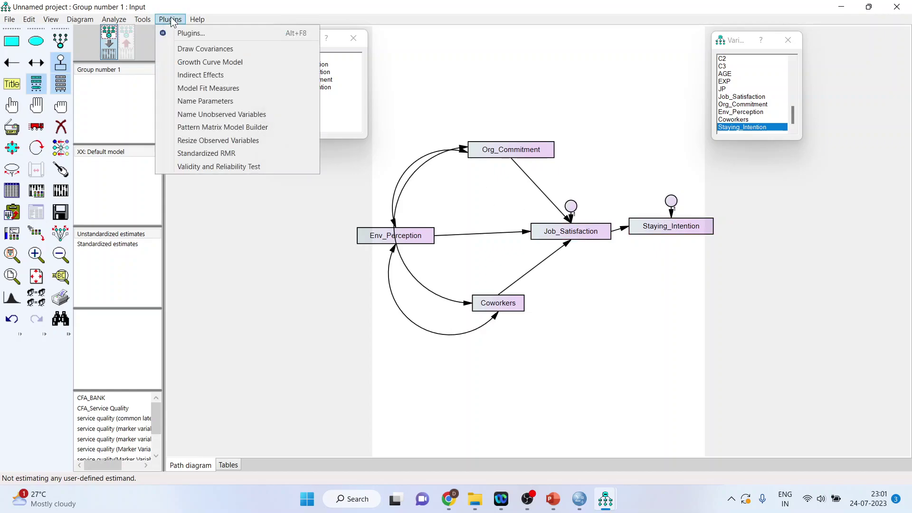
pyautogui.click(203, 115)
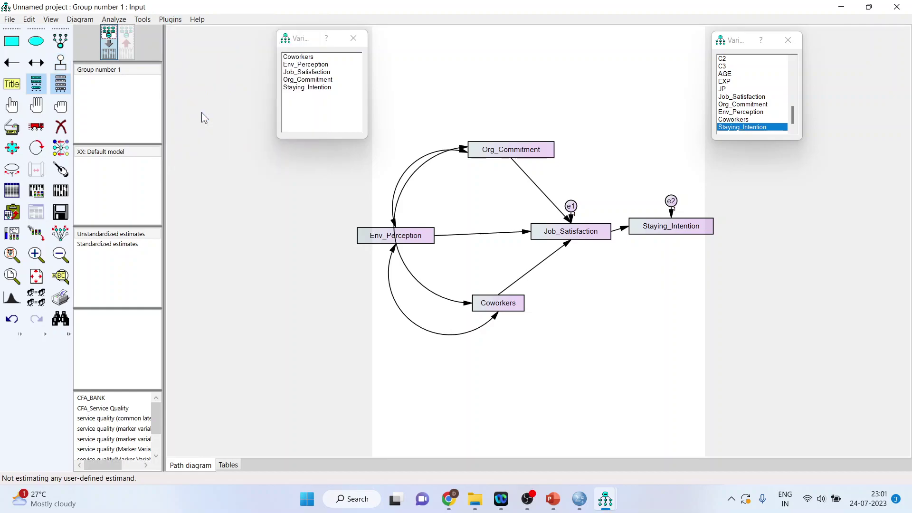
# Set the analysis output to include minimization history, standardized estimates and squared multiple correlations.
pyautogui.click(671, 436)
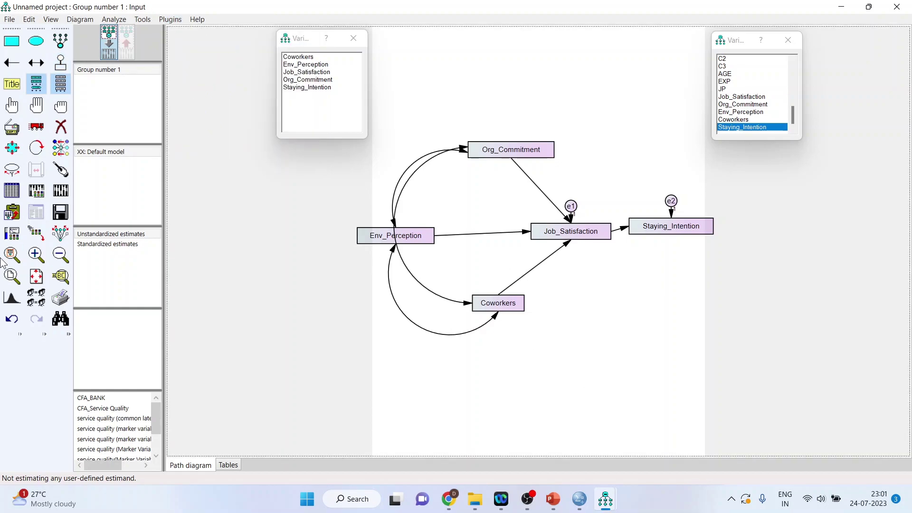
pyautogui.click(36, 190)
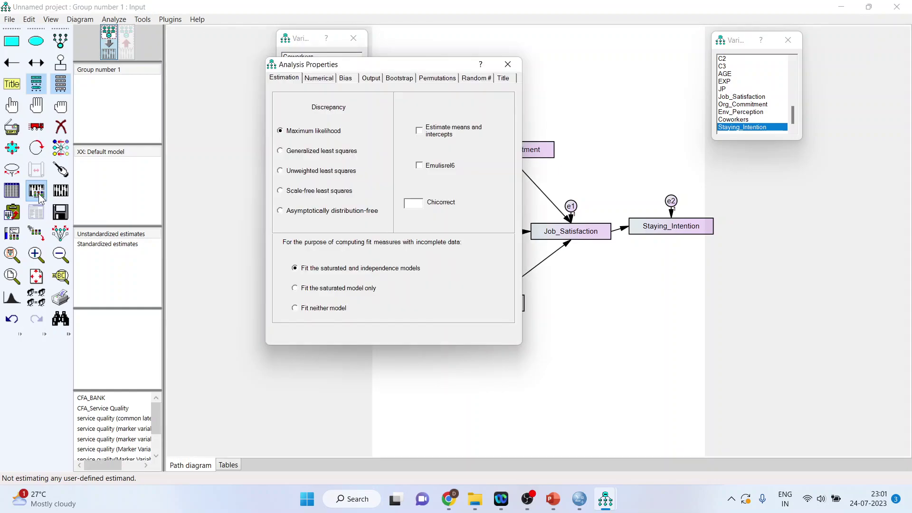
pyautogui.click(375, 79)
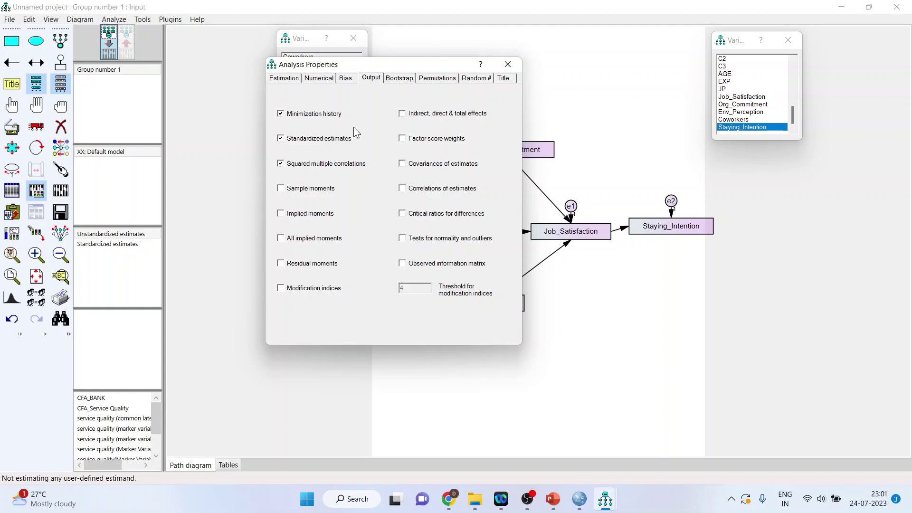
pyautogui.click(507, 64)
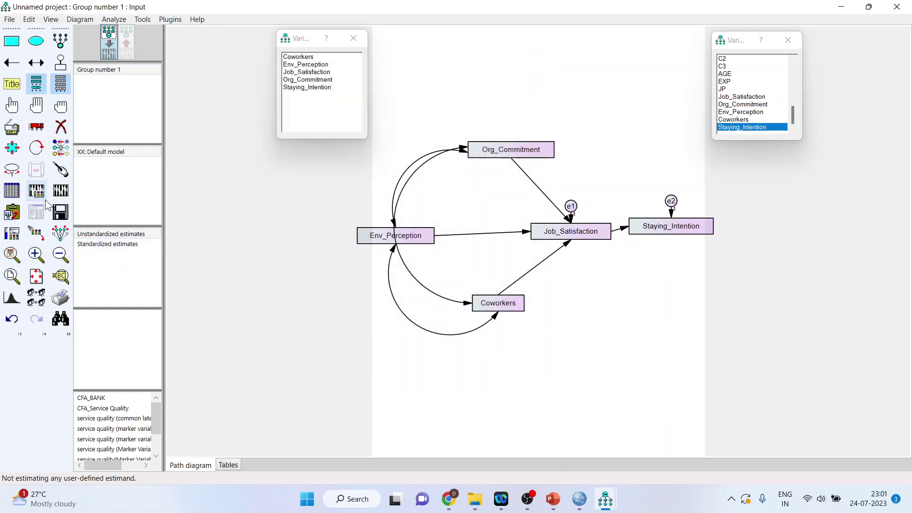
# Calculate the model estimates, saving the project as hbat(demo) in the Service Quality folder.
pyautogui.click(62, 193)
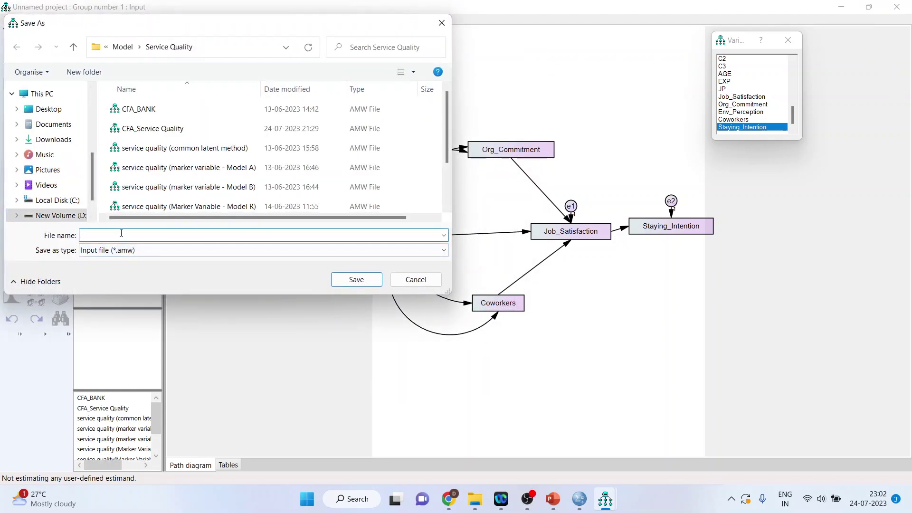
pyautogui.write('hbat(demo)')
pyautogui.press('Return')
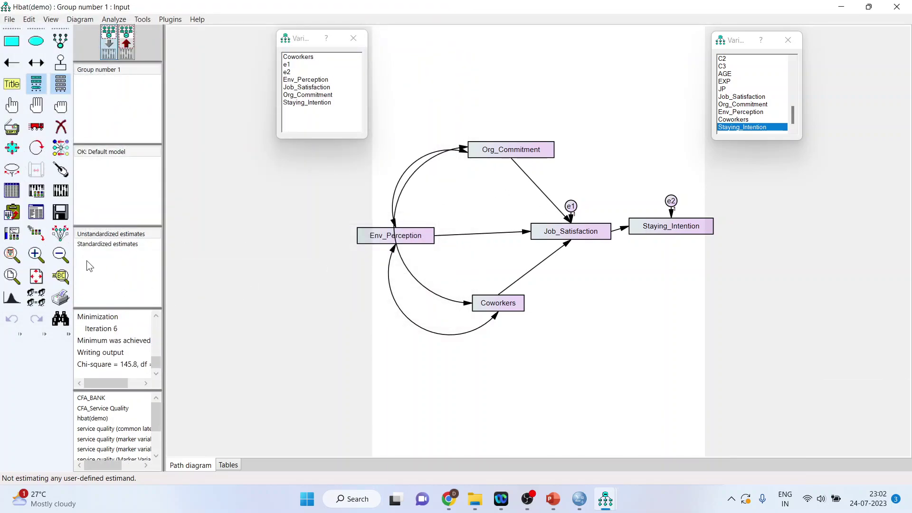
# Examine the model fit summary and the estimates in the text output, including the explanation of the Env_Perception to Job_Satisfaction regression weight.
pyautogui.click(34, 216)
pyautogui.click(31, 99)
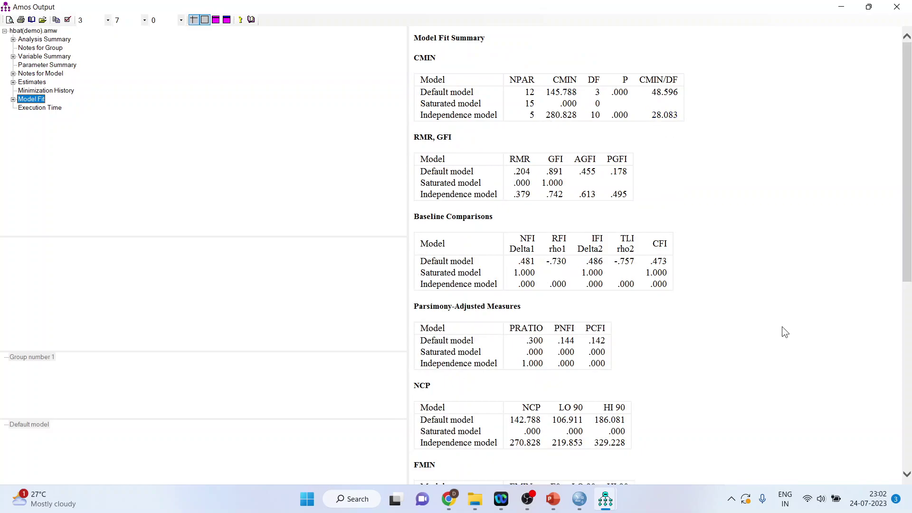
pyautogui.click(38, 83)
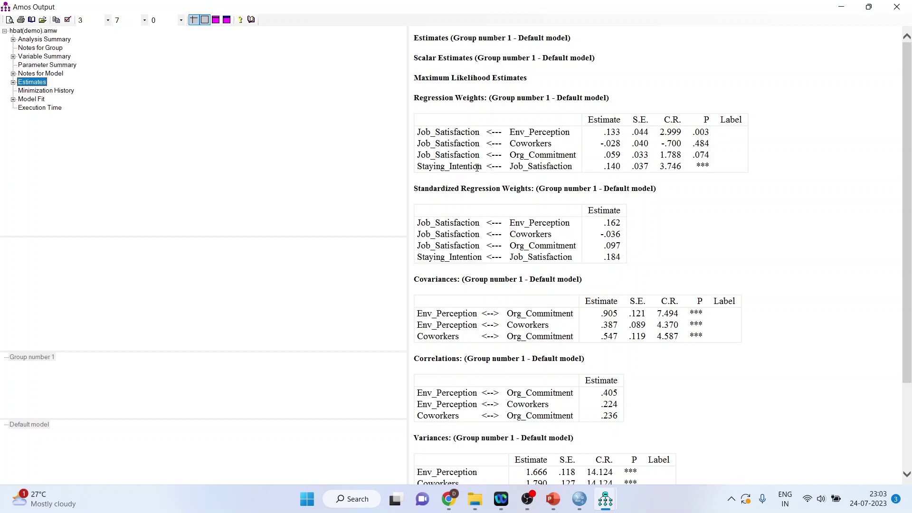
pyautogui.click(612, 134)
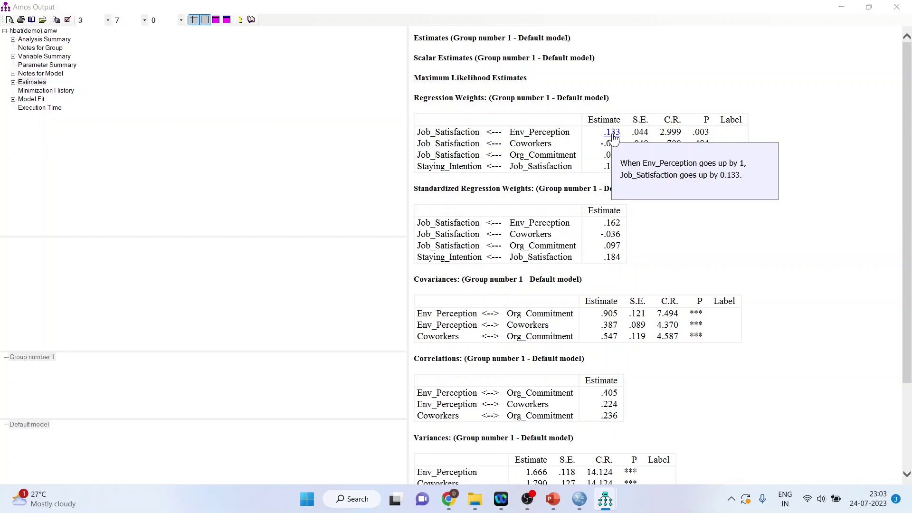
# Return to the path diagram and show the output version, comparing its standardized and unstandardized estimates and ending on the unstandardized ones.
pyautogui.moveTo(605, 498)
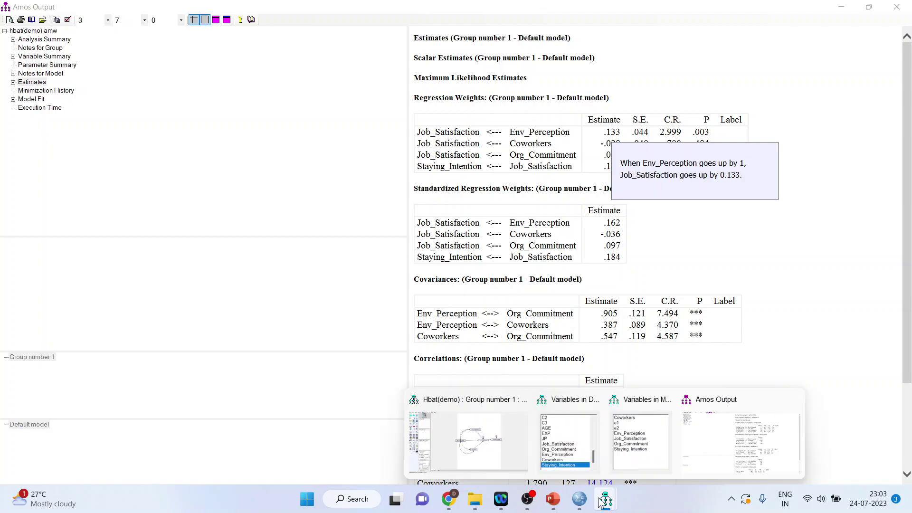
pyautogui.click(495, 454)
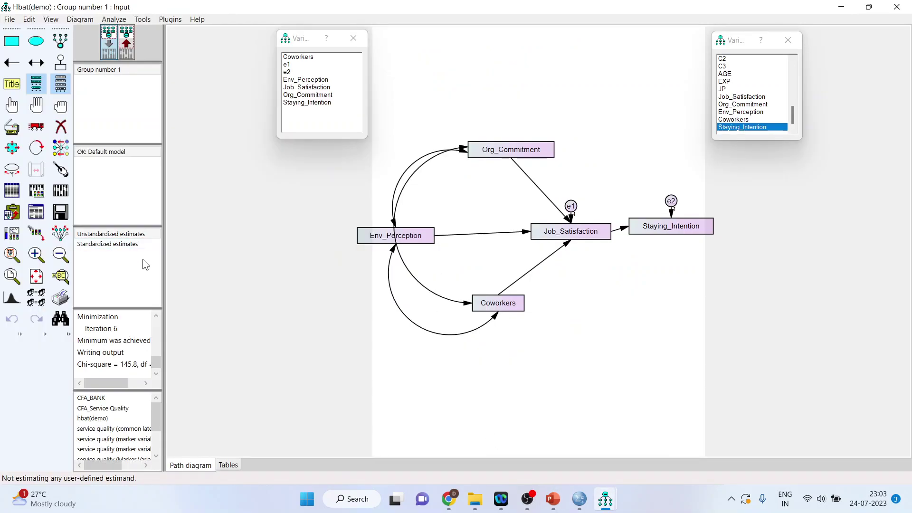
pyautogui.click(133, 245)
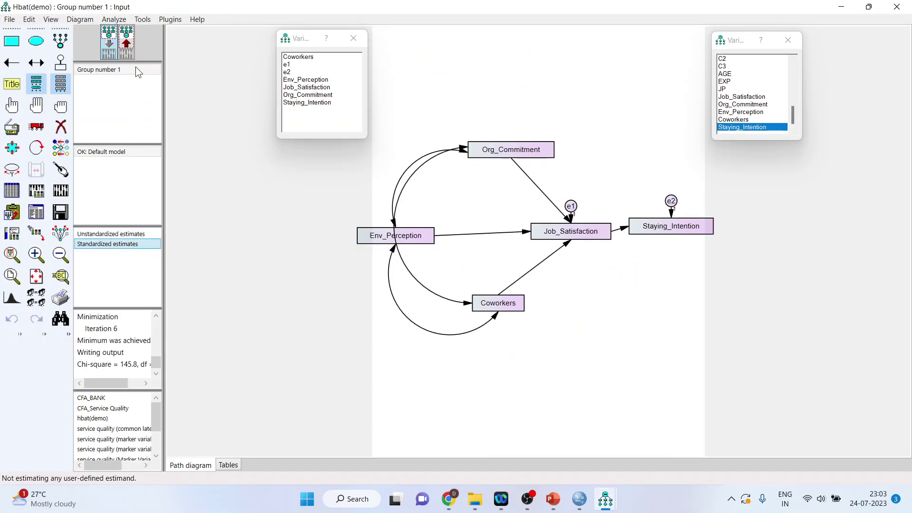
pyautogui.click(129, 46)
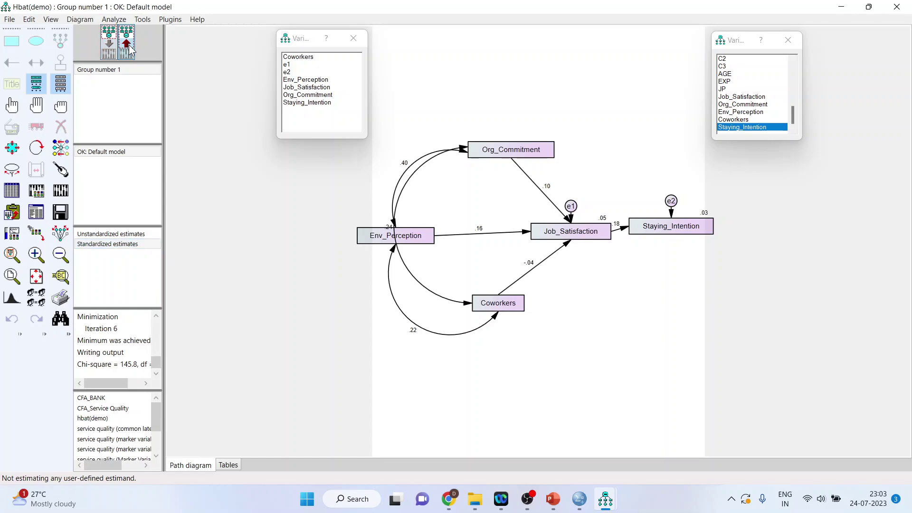
pyautogui.click(128, 234)
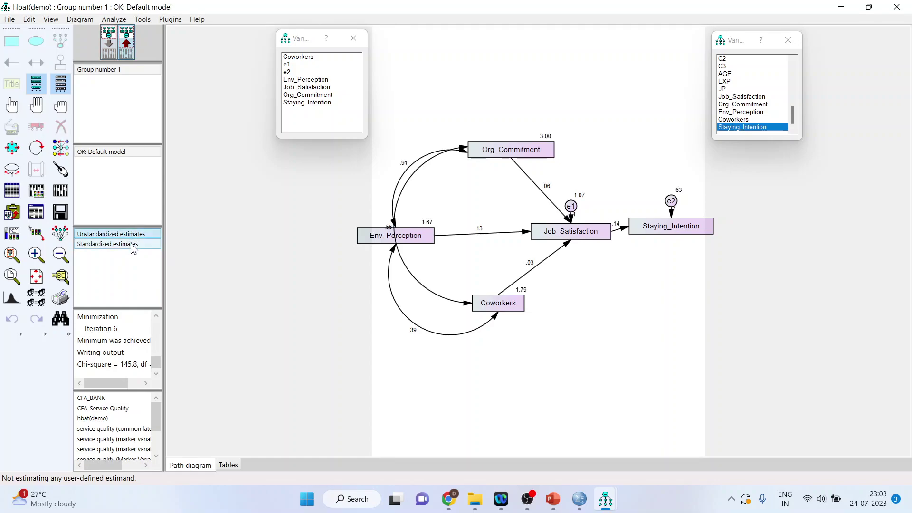
pyautogui.click(133, 245)
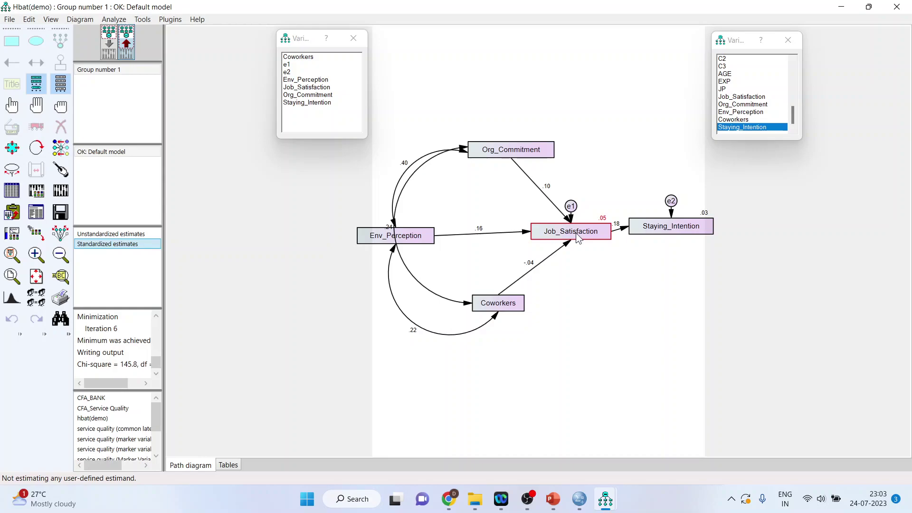
pyautogui.click(89, 234)
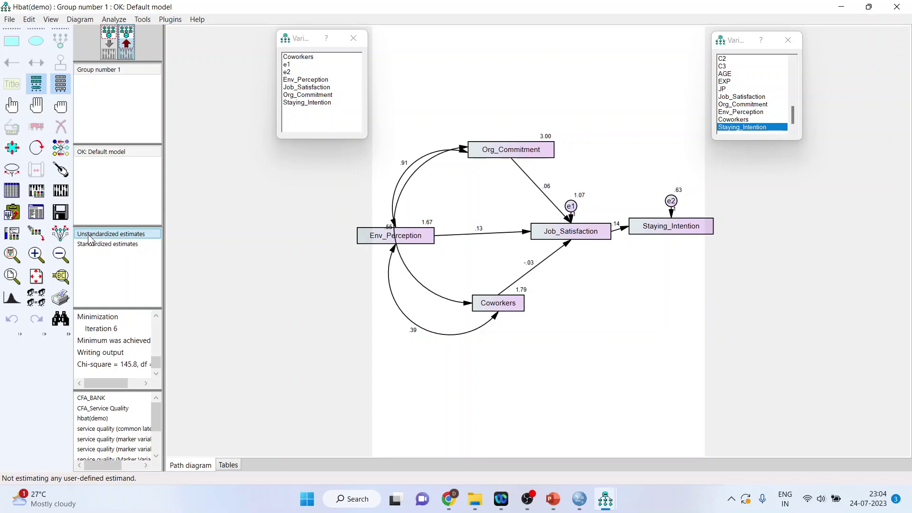
# Switch to the PowerPoint presentation and start the slide show from the presenter's contact slide.
pyautogui.hotkey('alt', 'Tab')
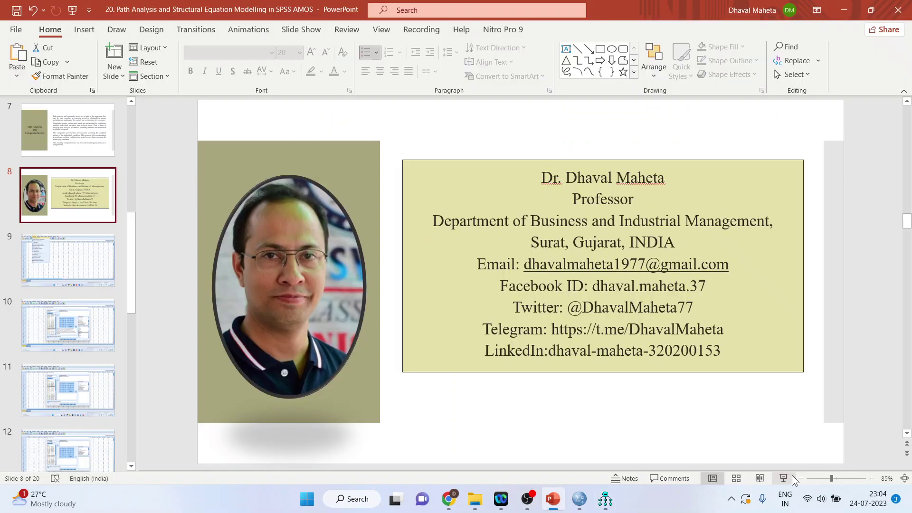
pyautogui.click(785, 477)
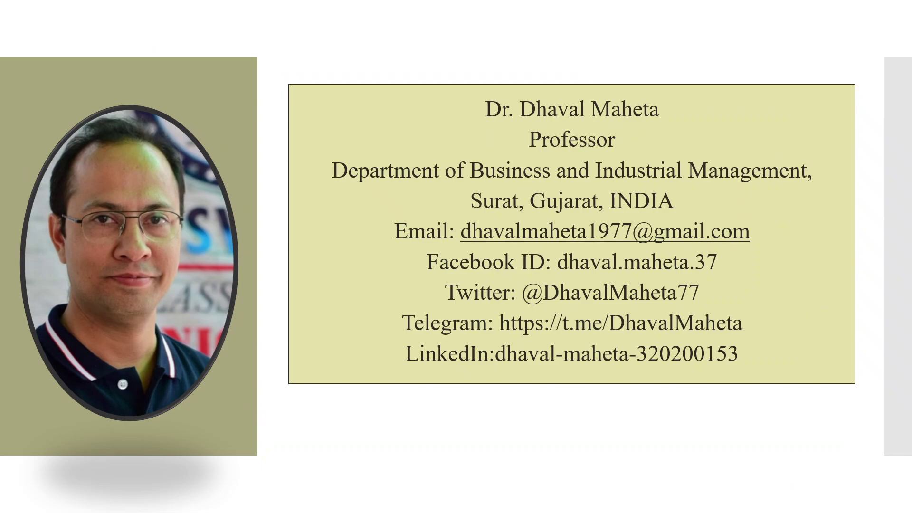